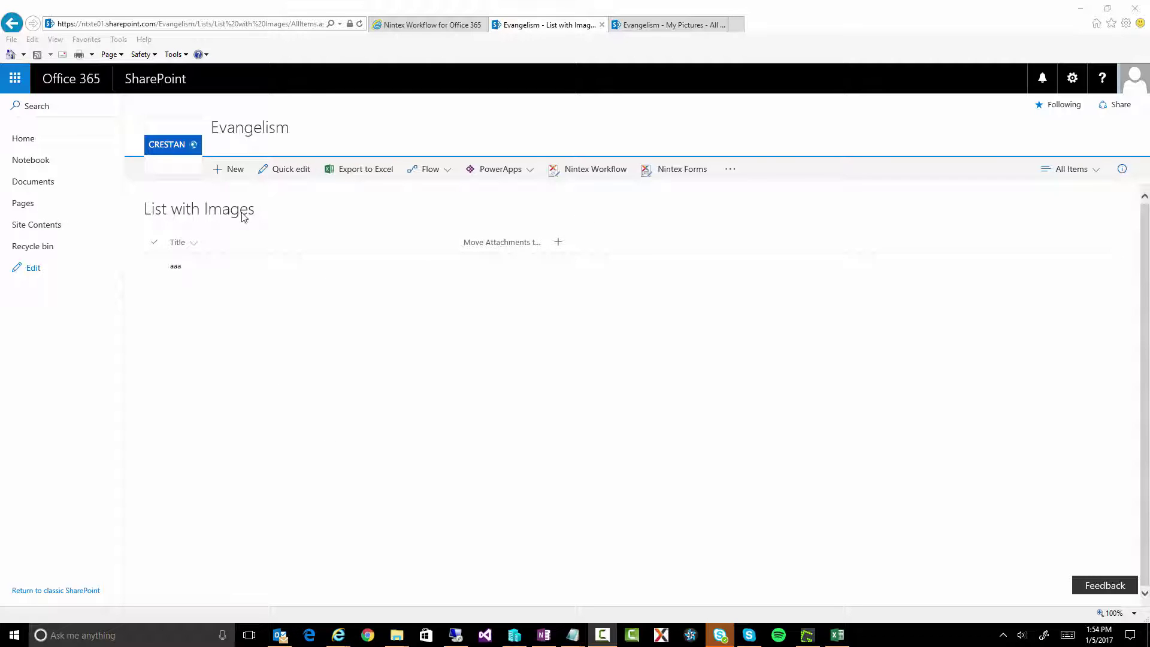
- Add the vlog example item, reload the list to confirm its two JPG attachments, then view My Pictures
click(240, 172)
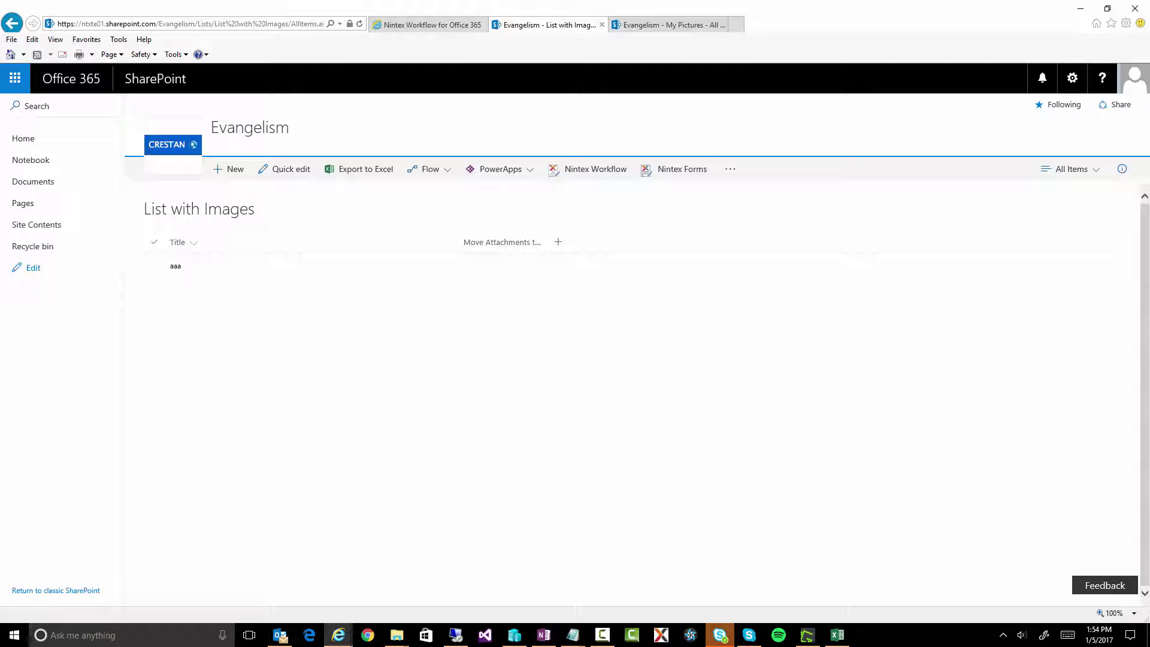
key(F10)
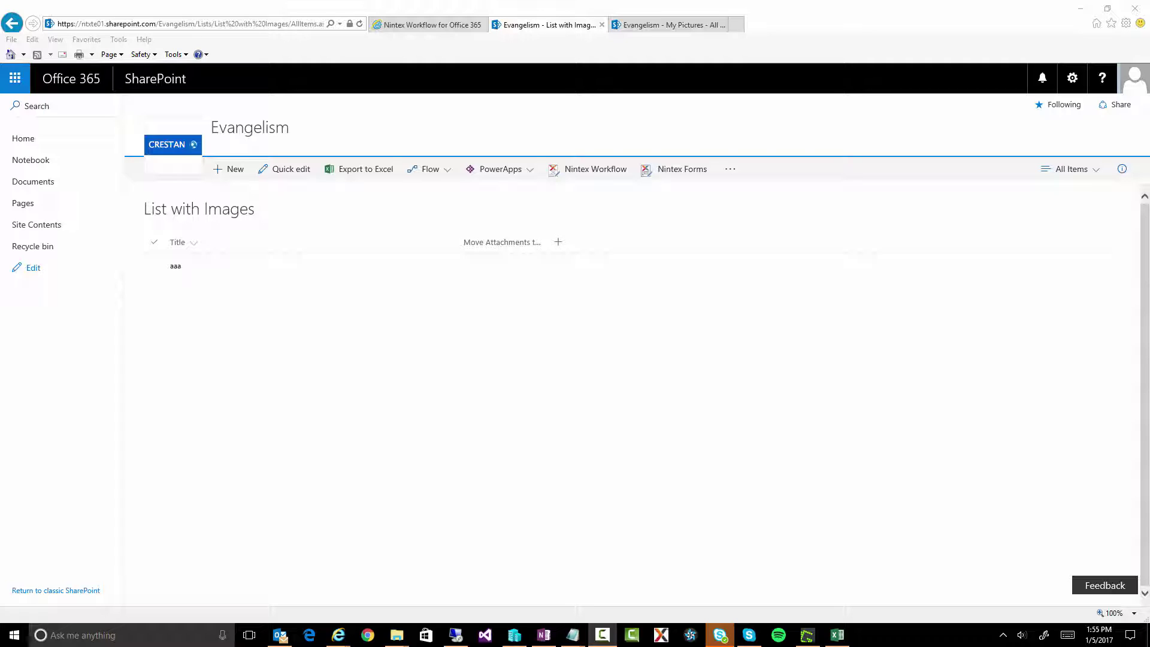
click(366, 24)
key(F5)
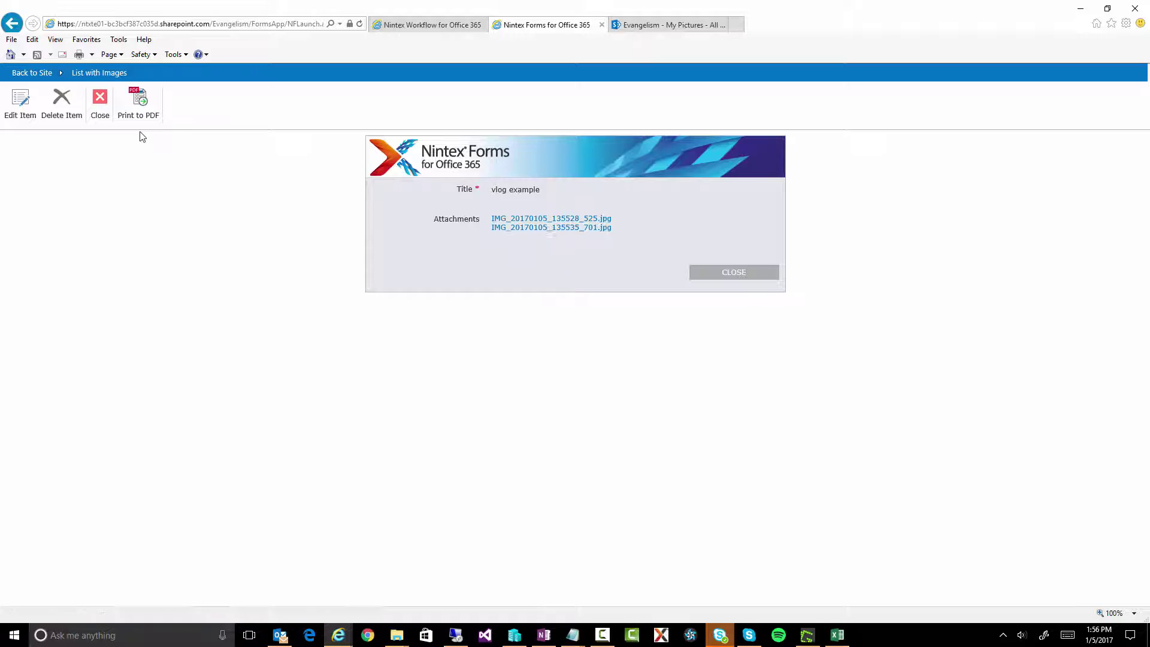
click(101, 104)
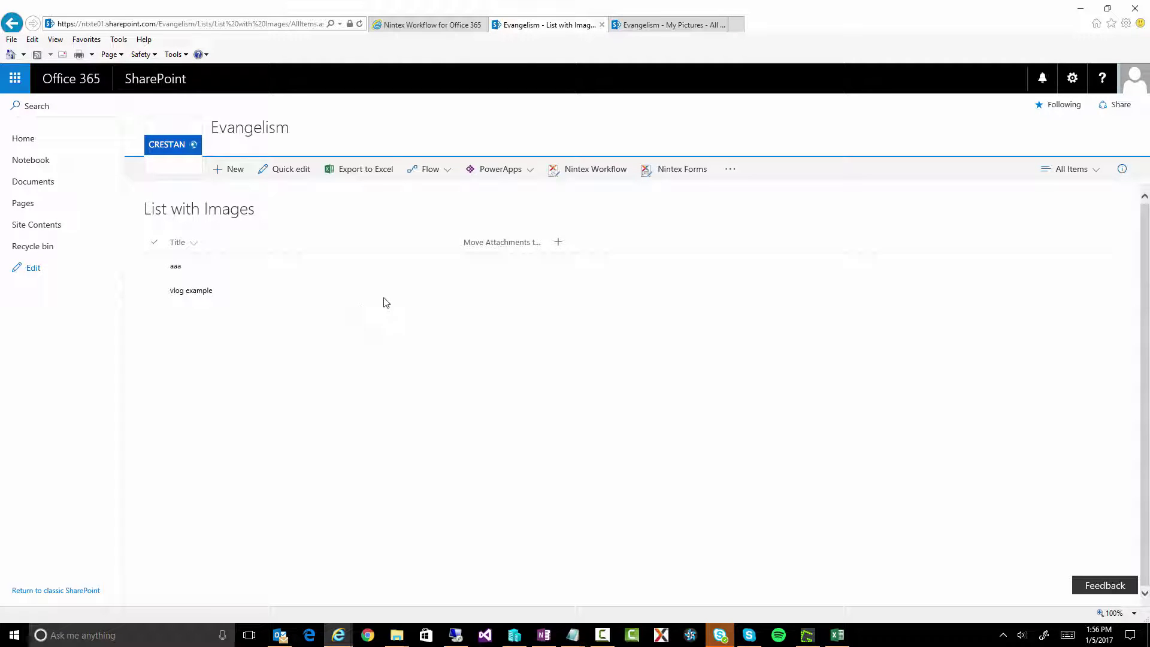
click(627, 30)
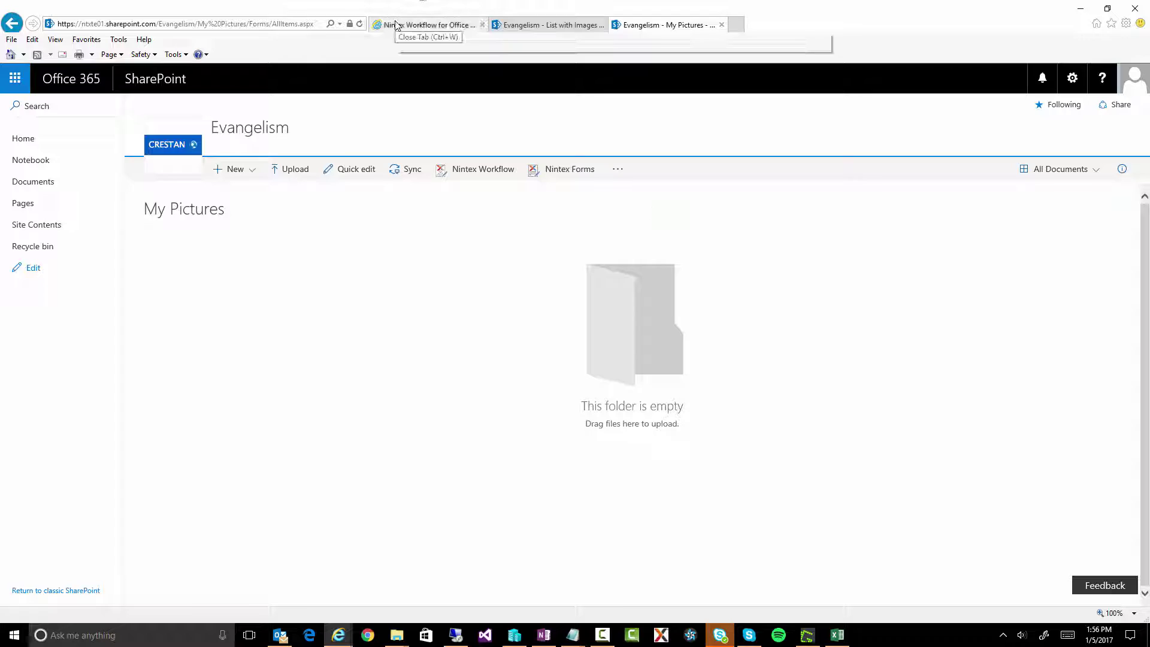
- Review the REST Headers dictionary's Content-type and Accept entries, closing it without changes
click(450, 27)
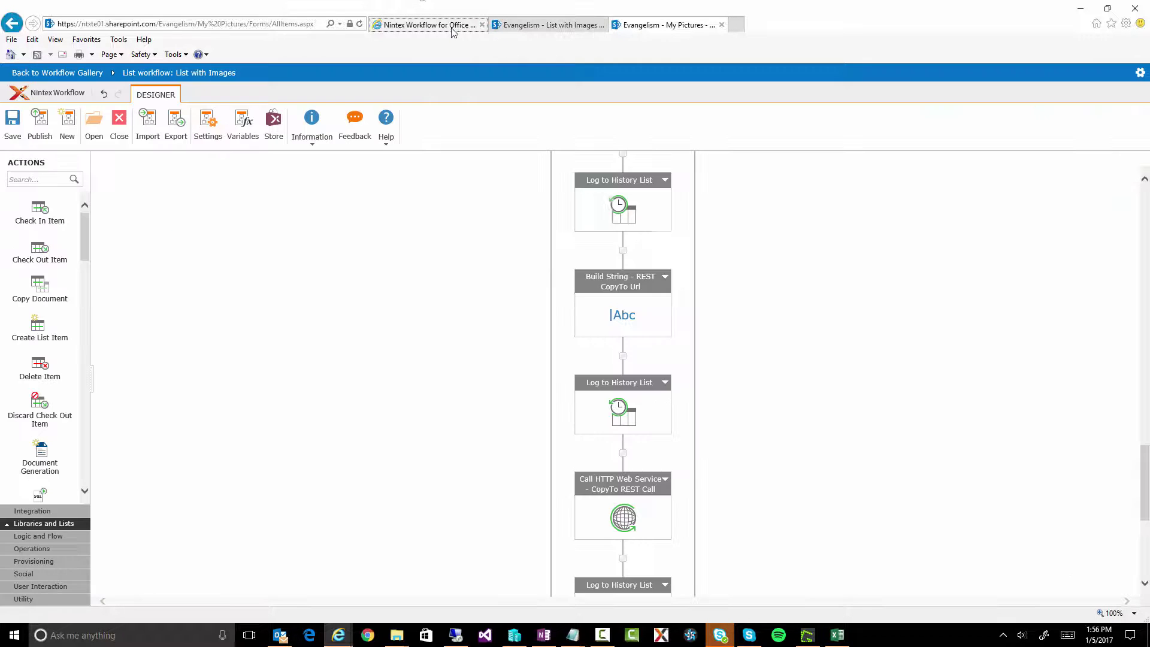
scroll(493, 306, up, 15)
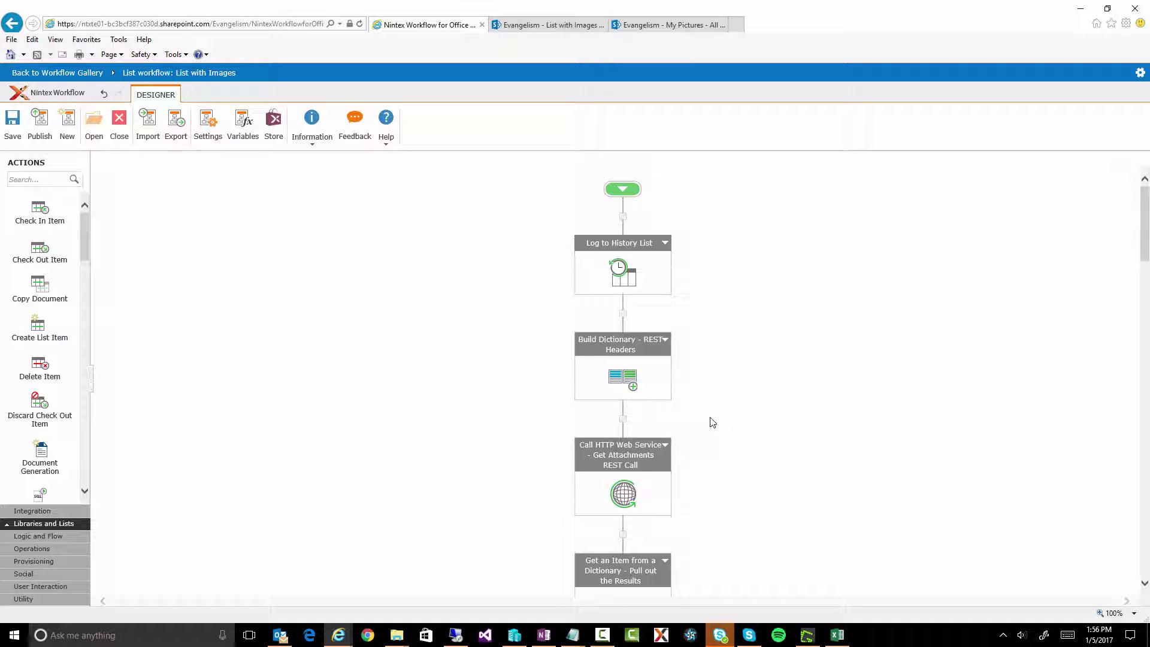
double_click(629, 378)
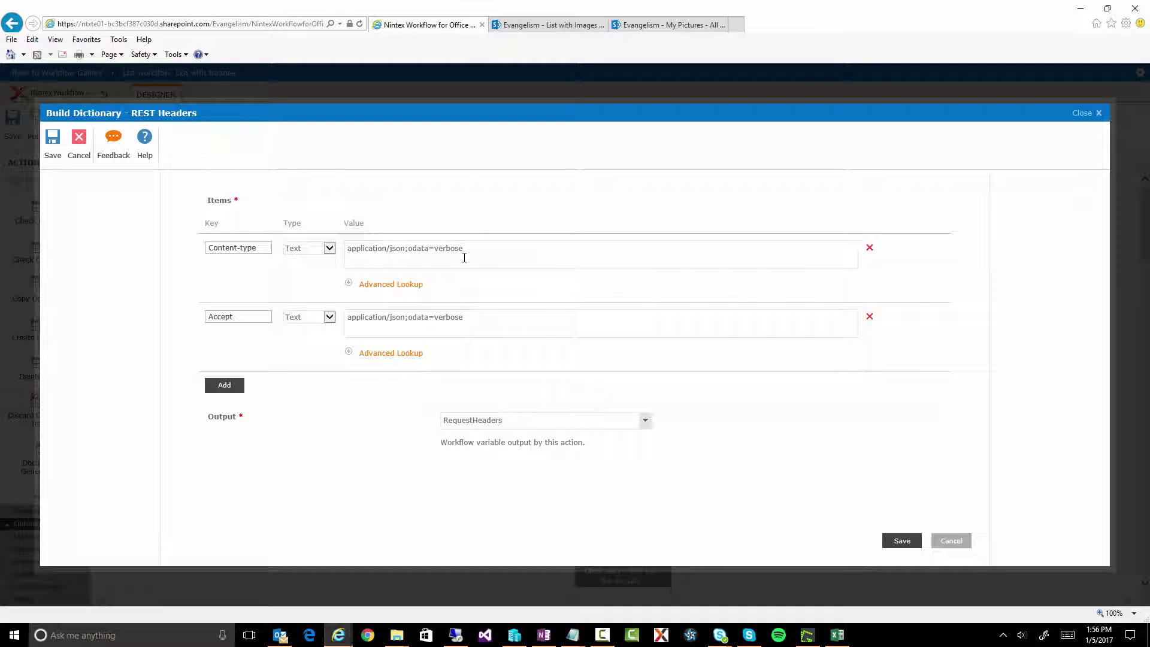
click(244, 320)
click(958, 544)
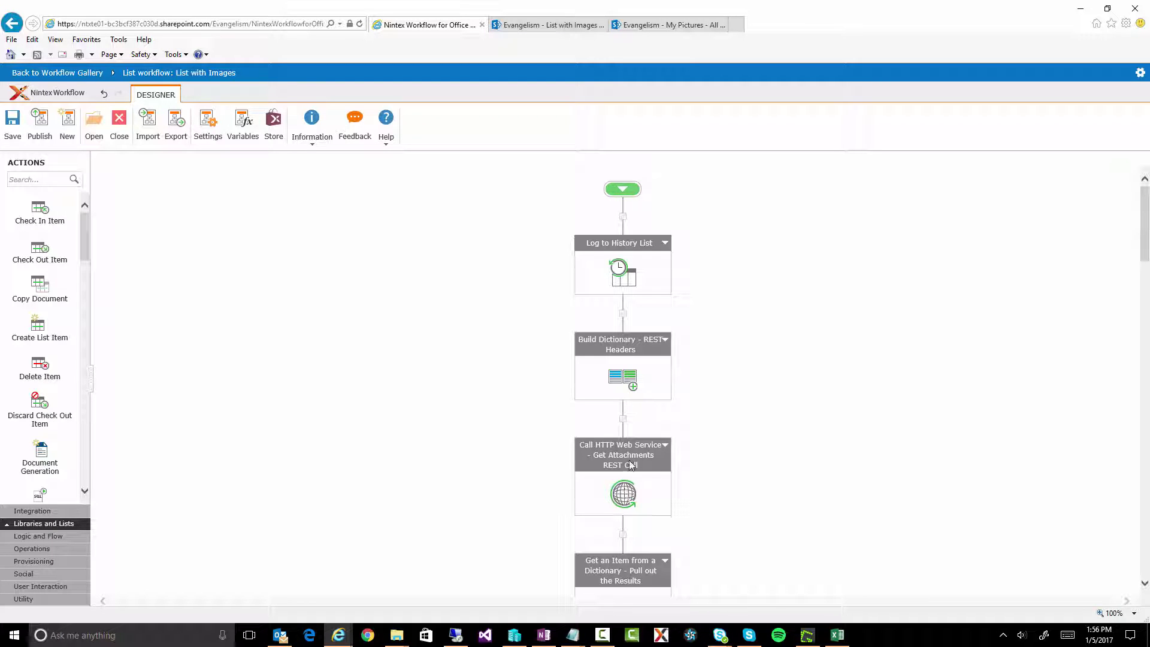
double_click(623, 494)
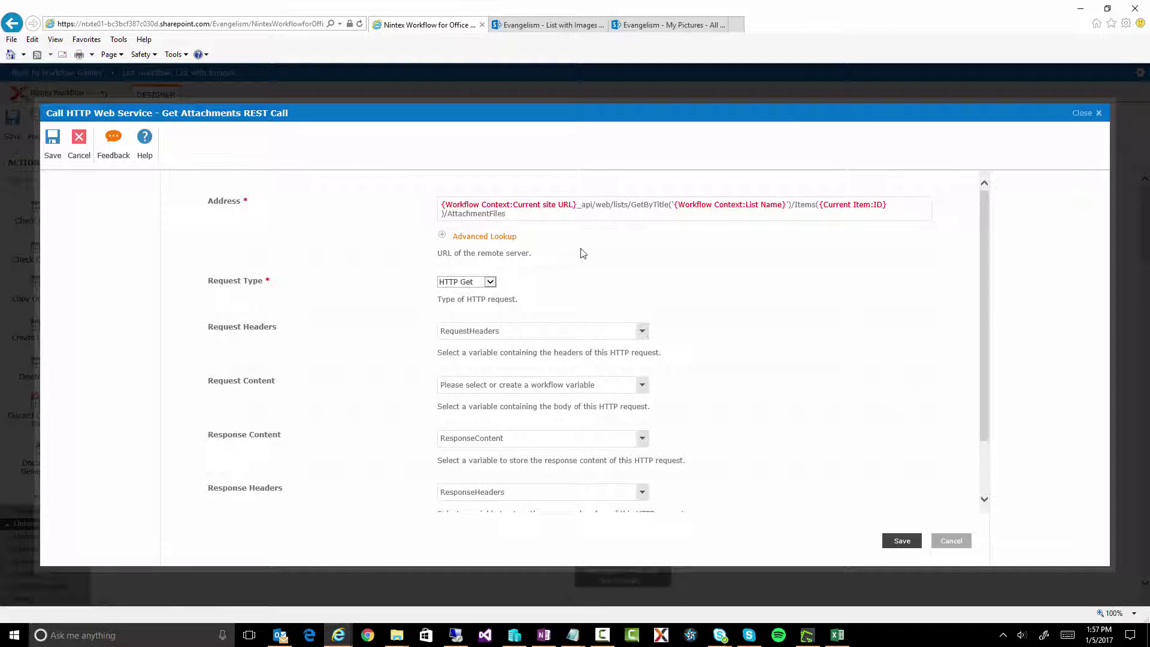
click(512, 216)
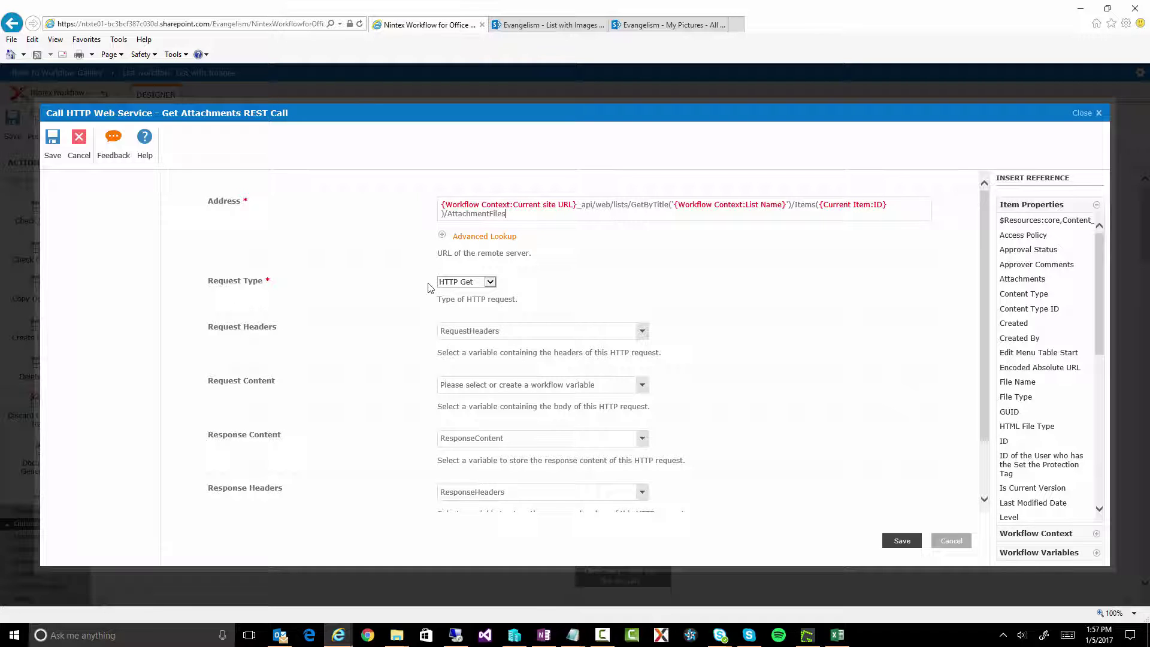
scroll(443, 420, down, 1)
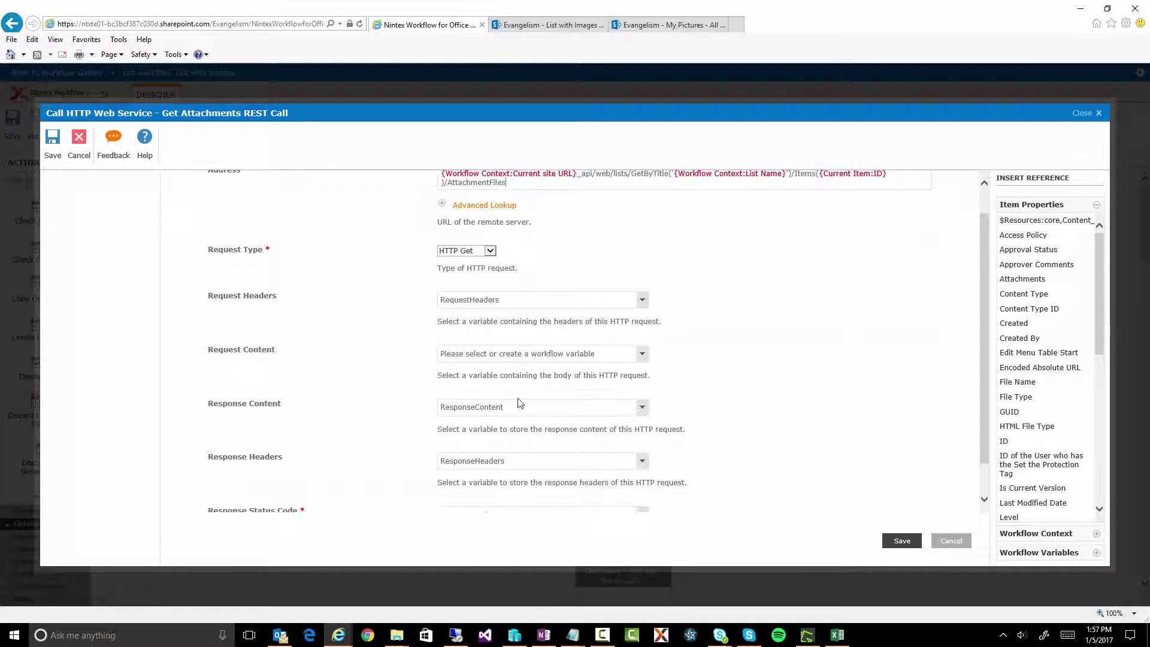
click(946, 542)
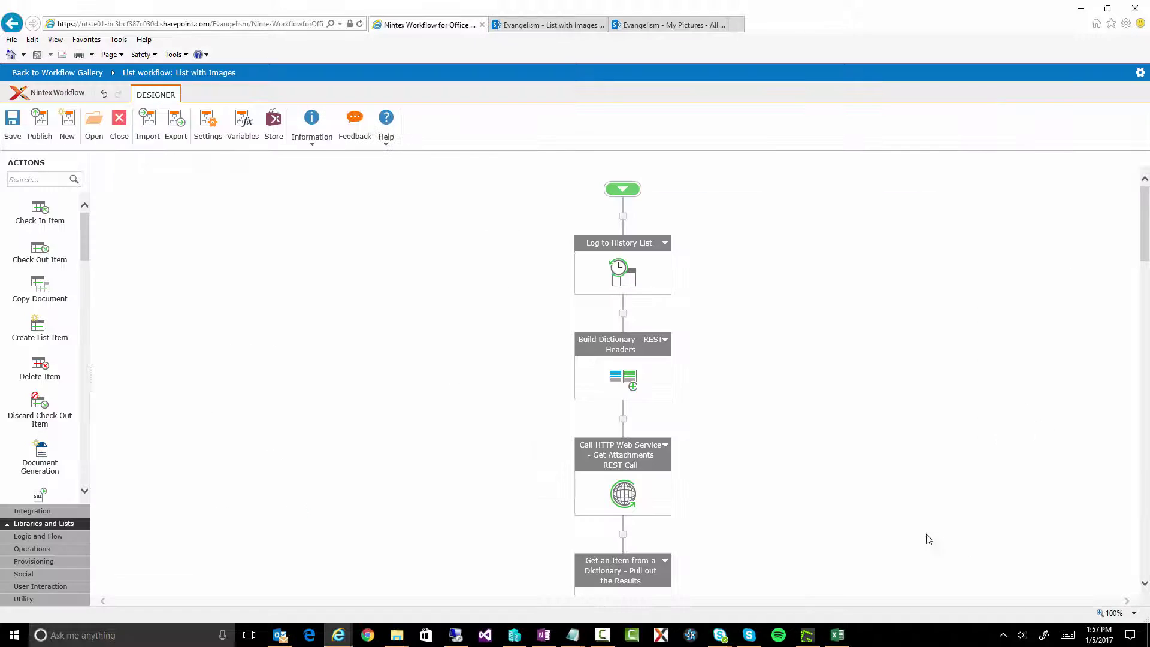
scroll(677, 441, down, 1)
scroll(677, 441, down, 1)
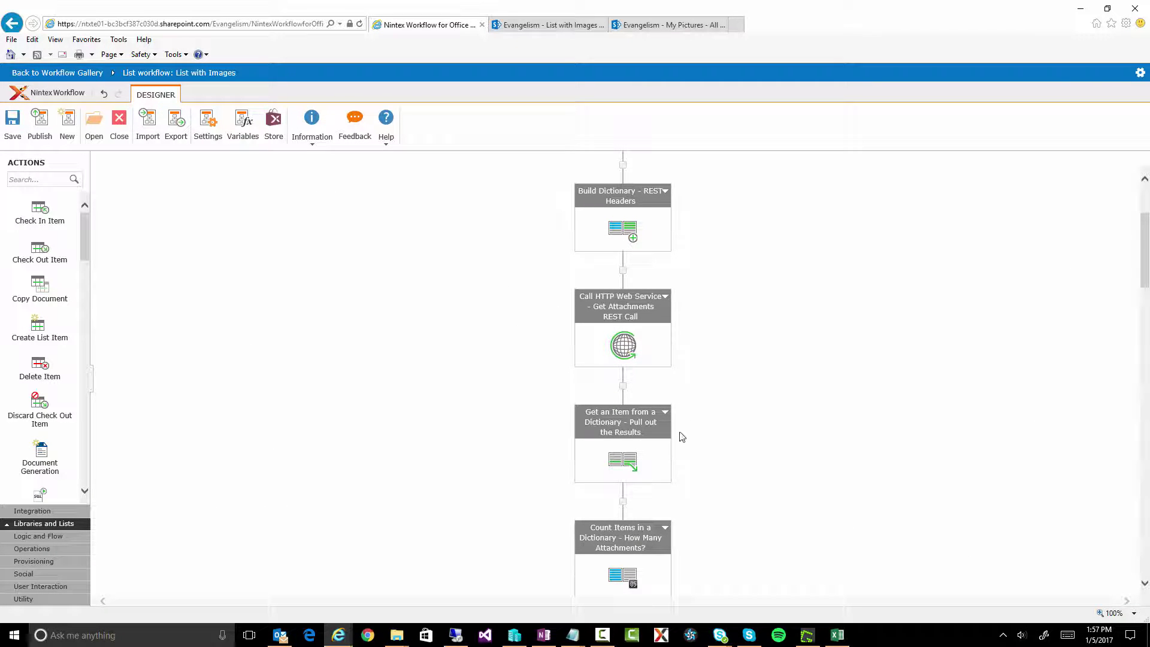
double_click(616, 459)
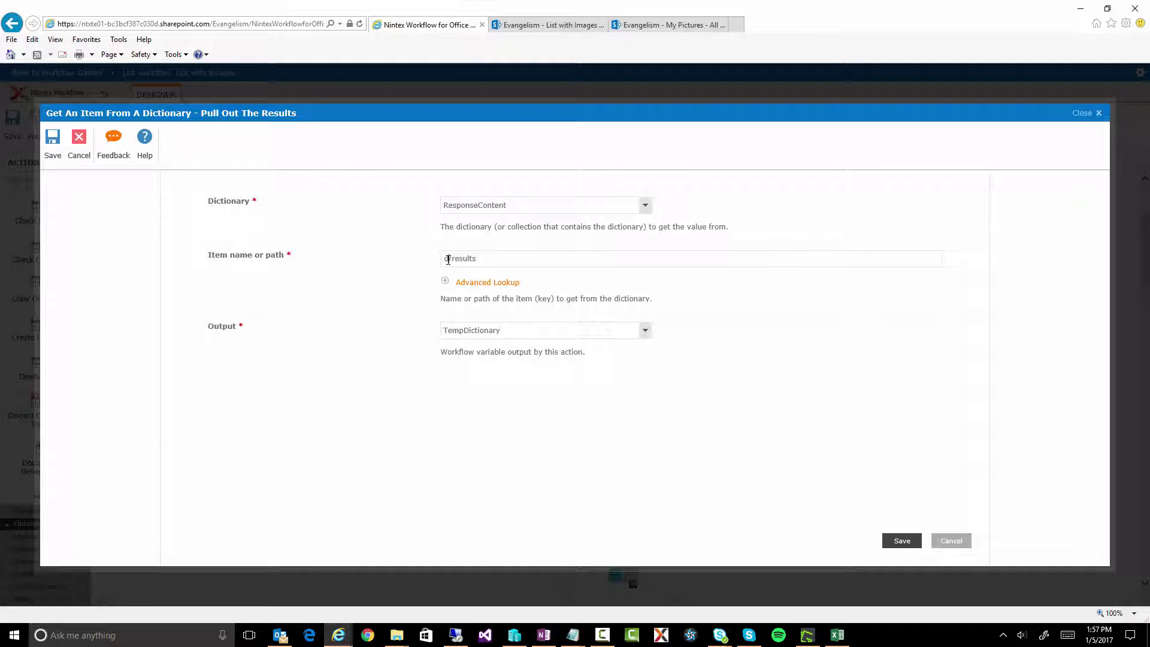
click(448, 260)
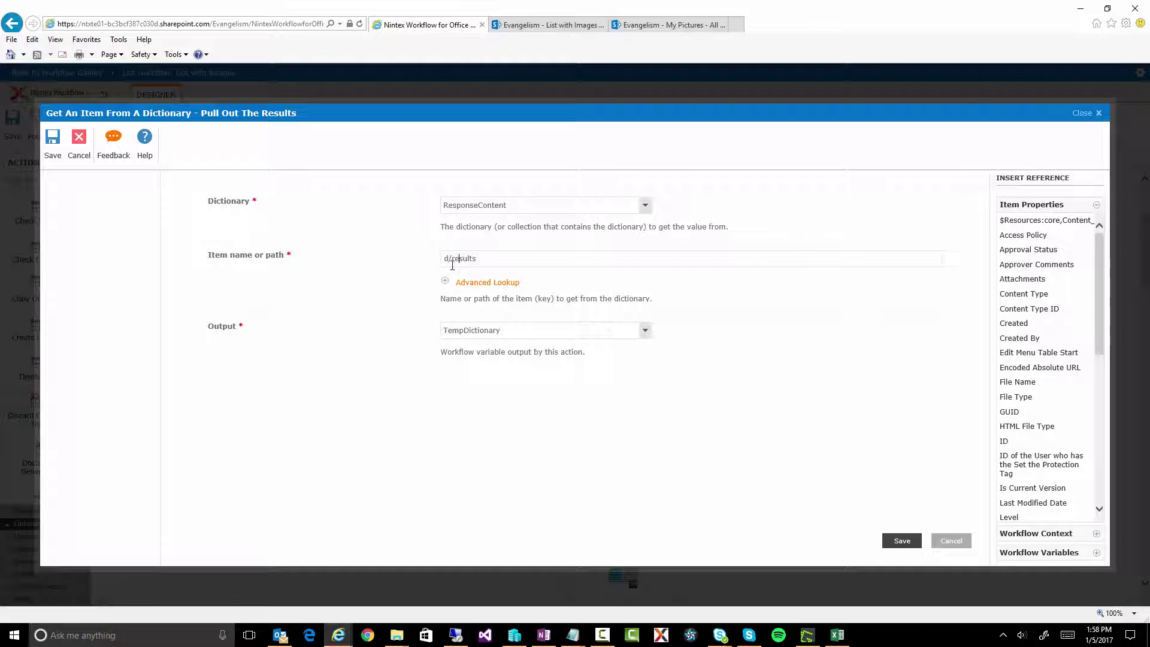
drag(452, 259, 479, 260)
click(952, 542)
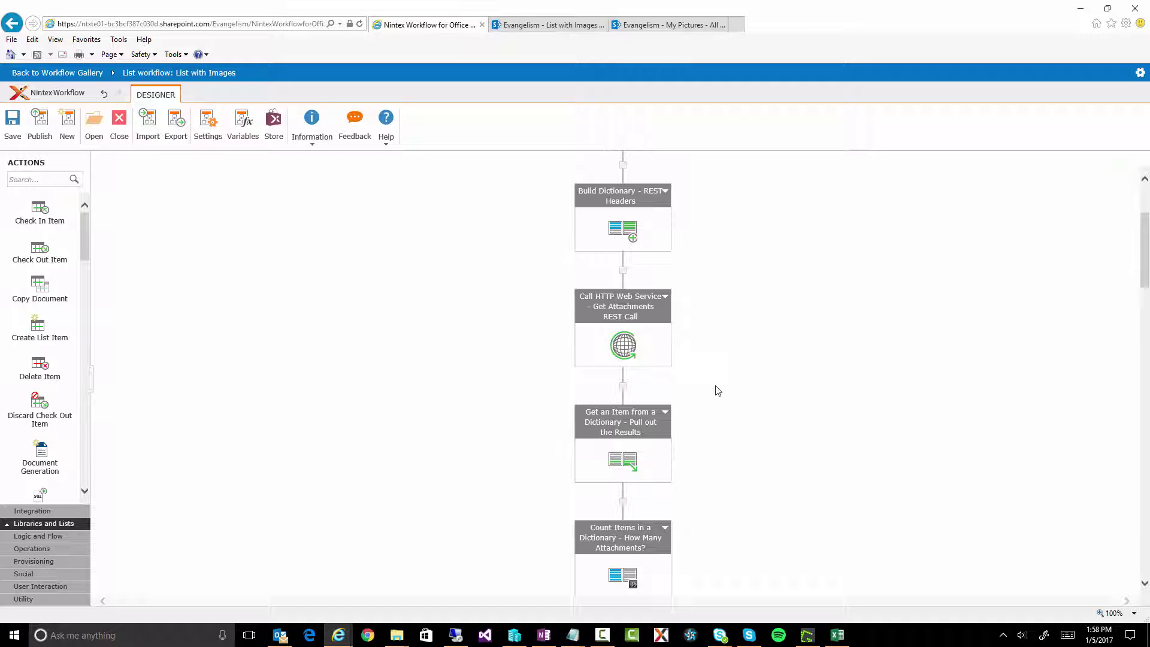
scroll(716, 391, down, 3)
scroll(715, 392, down, 2)
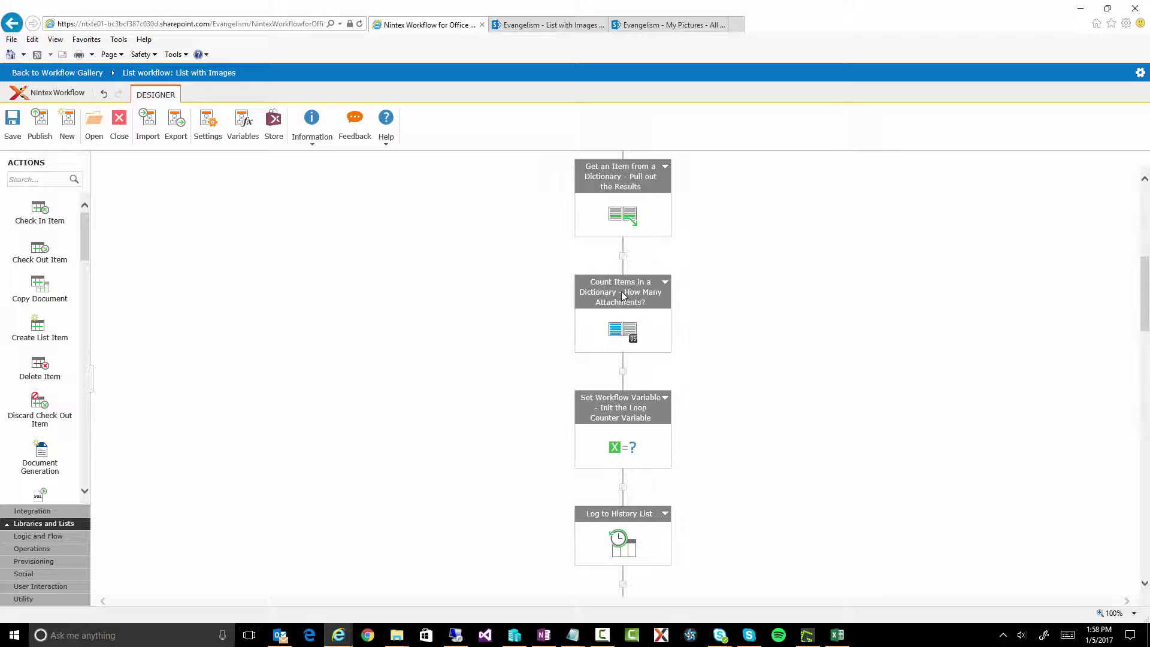
double_click(633, 340)
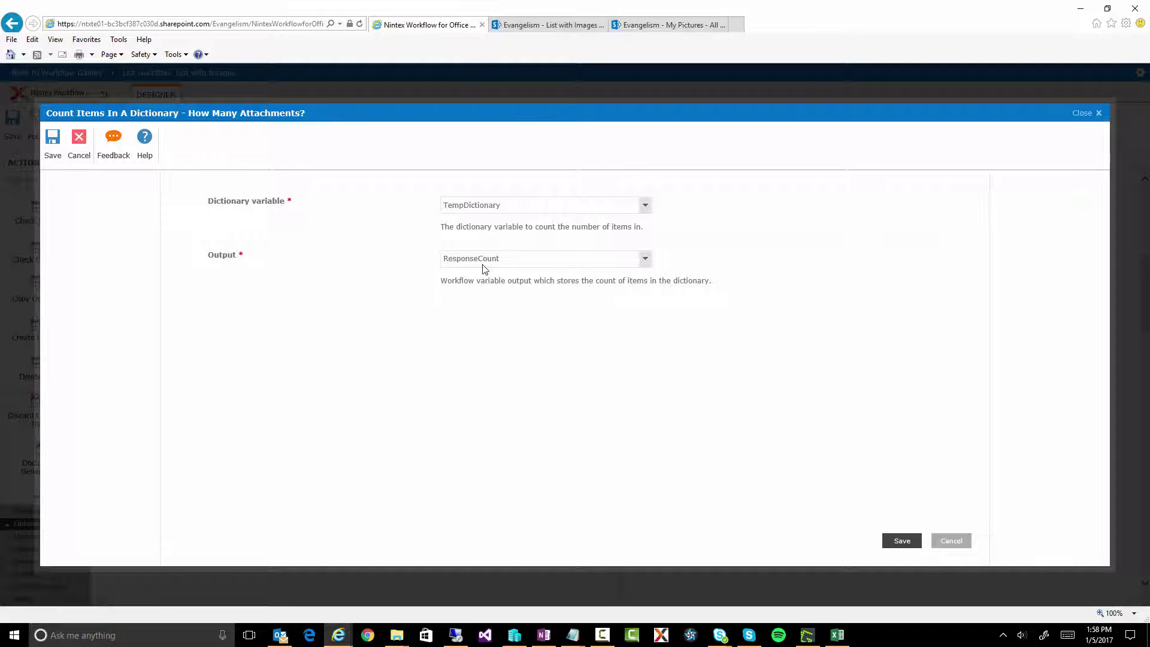
click(951, 542)
scroll(782, 473, down, 5)
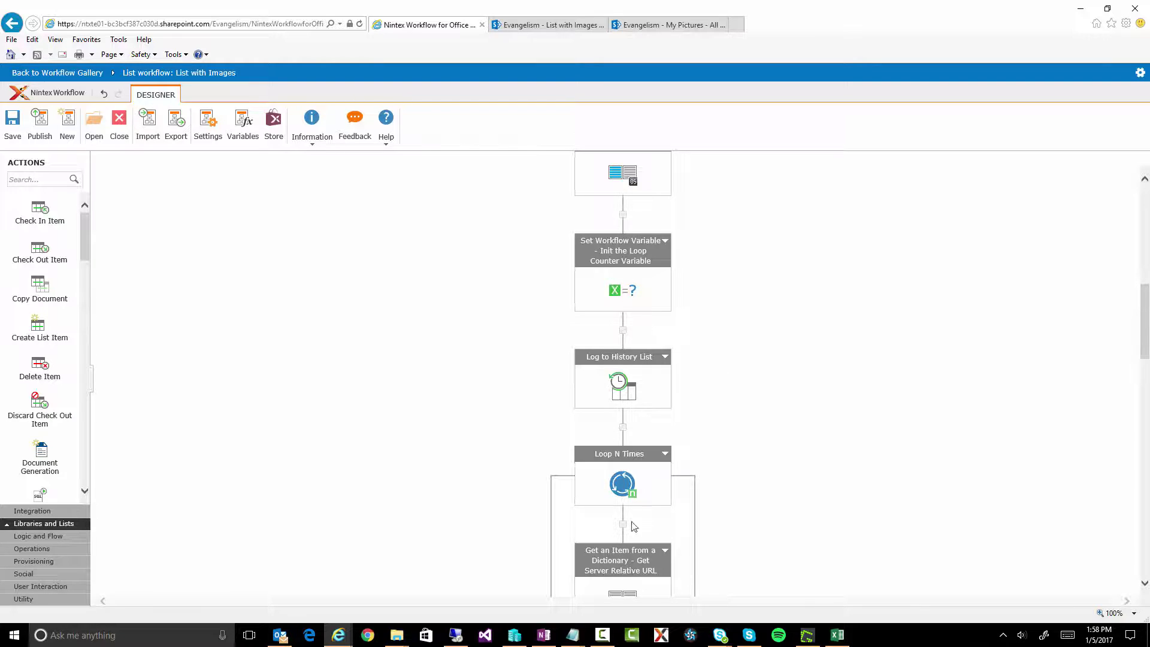
- Inspect the Loop N Times action settings twice, leaving them unchanged
double_click(615, 488)
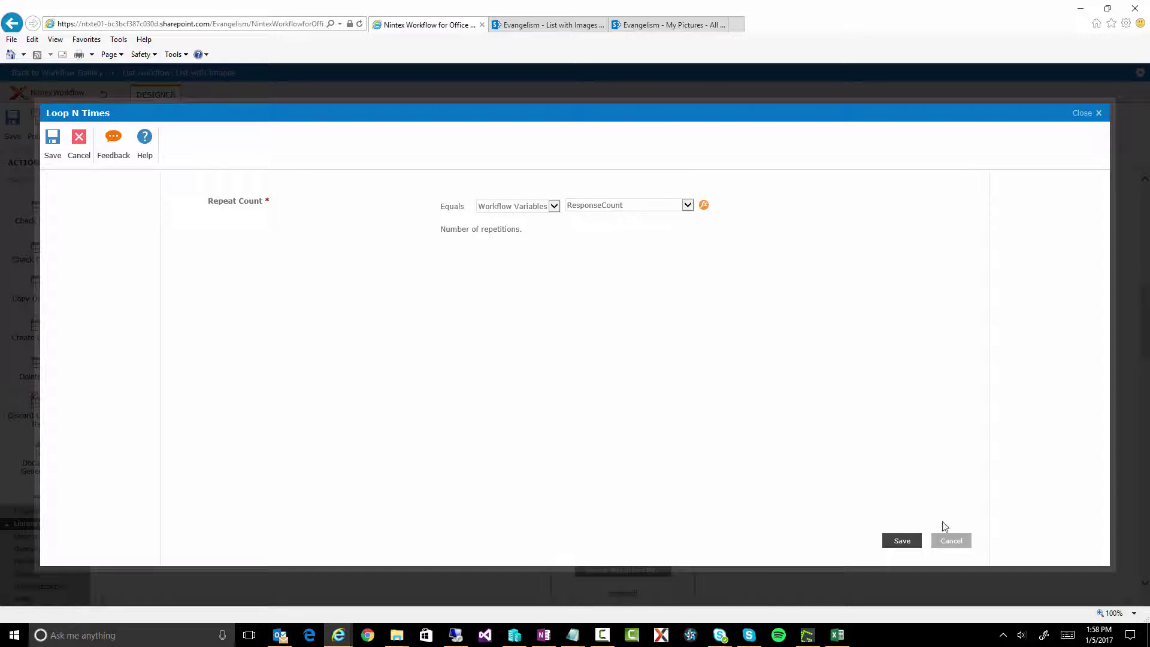
click(955, 542)
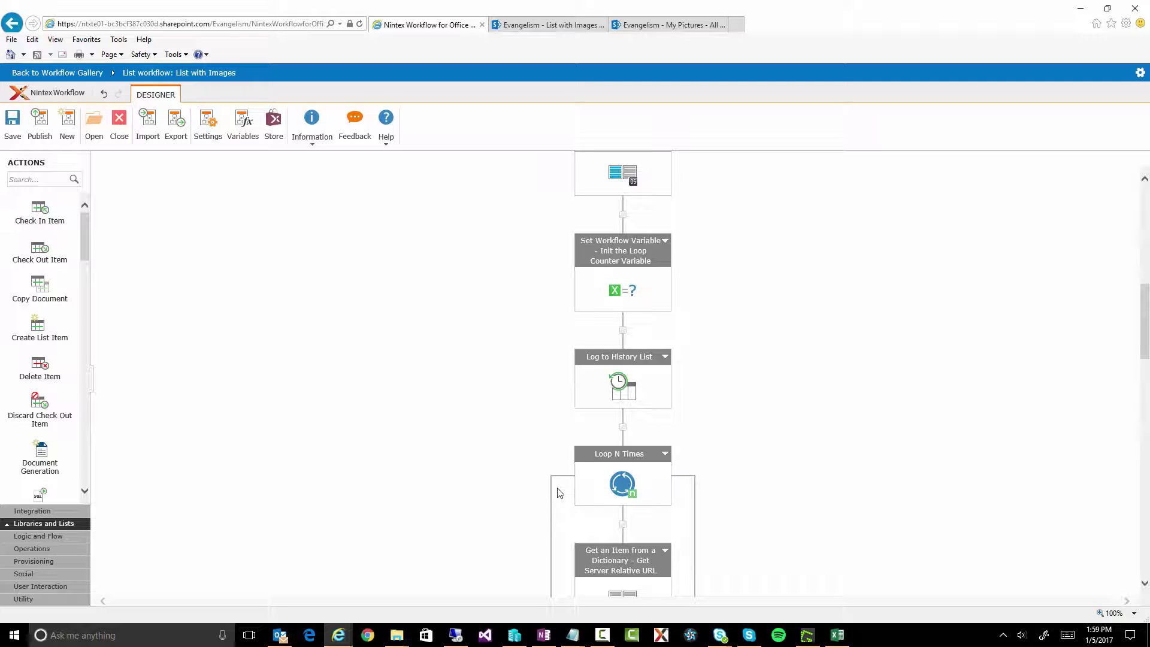
double_click(626, 489)
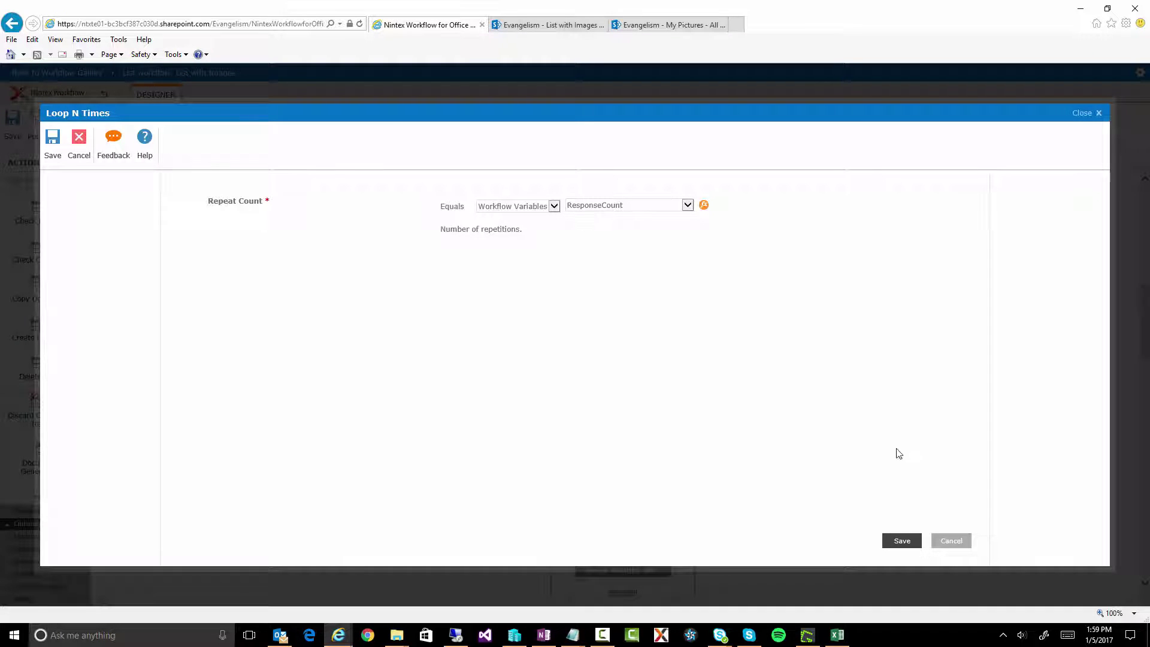
click(952, 541)
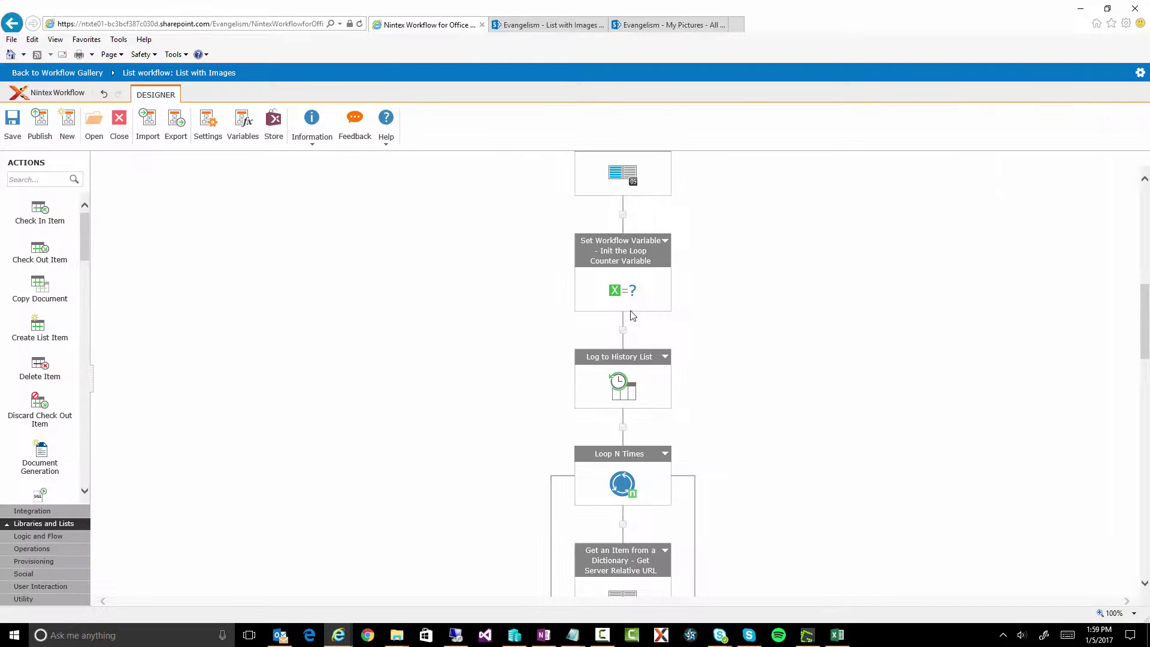
- Check the LoopCount = 0 counter setting unchanged, then bring Get Filename and Increment Loop Counter into view
double_click(621, 294)
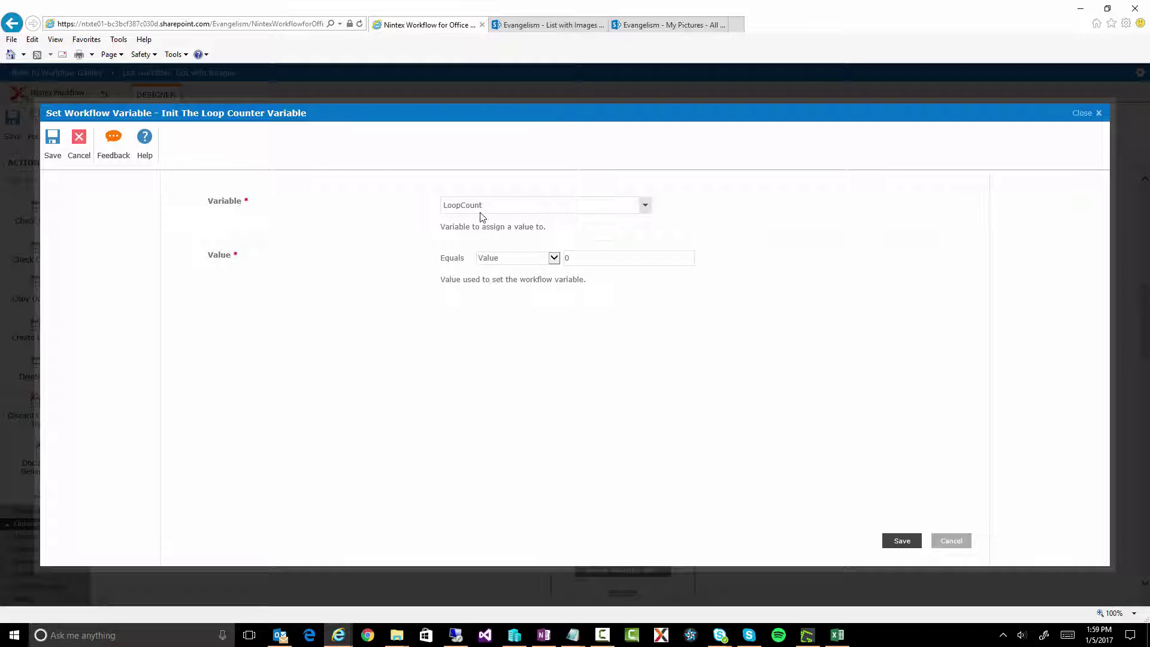
click(951, 541)
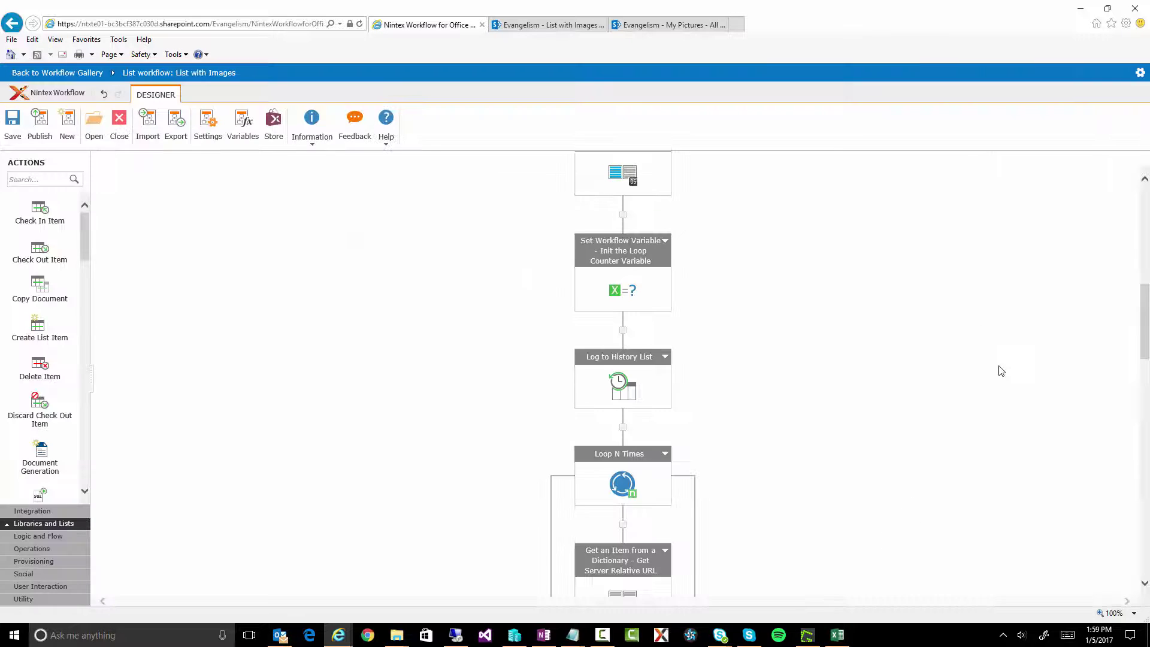
scroll(797, 372, down, 3)
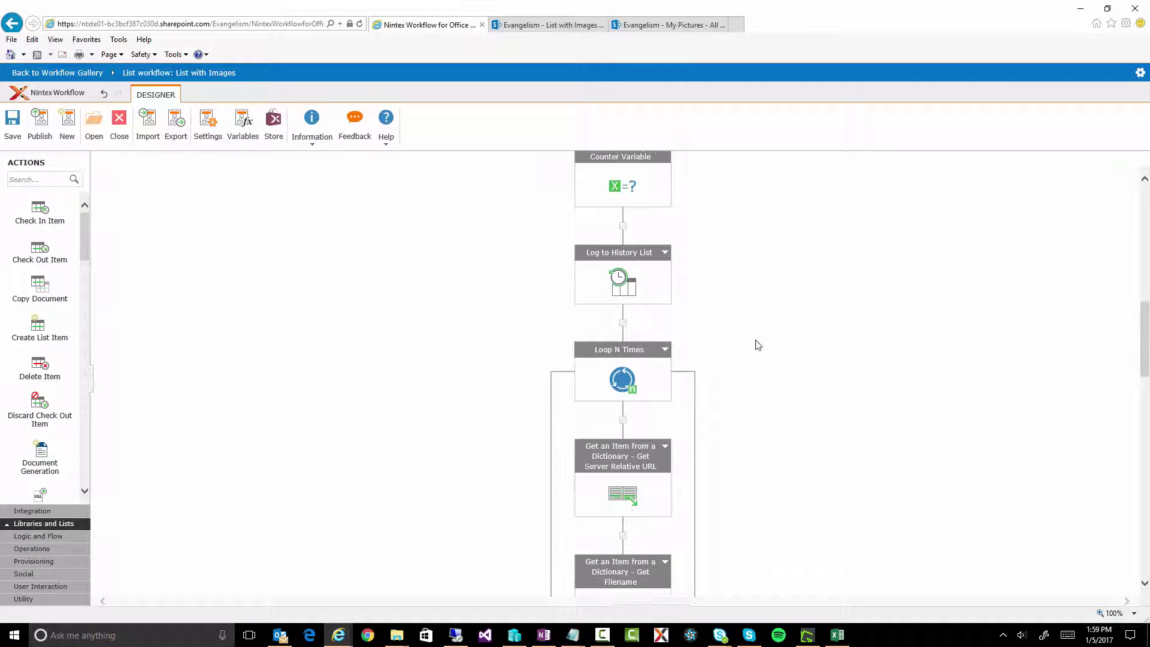
scroll(832, 485, down, 4)
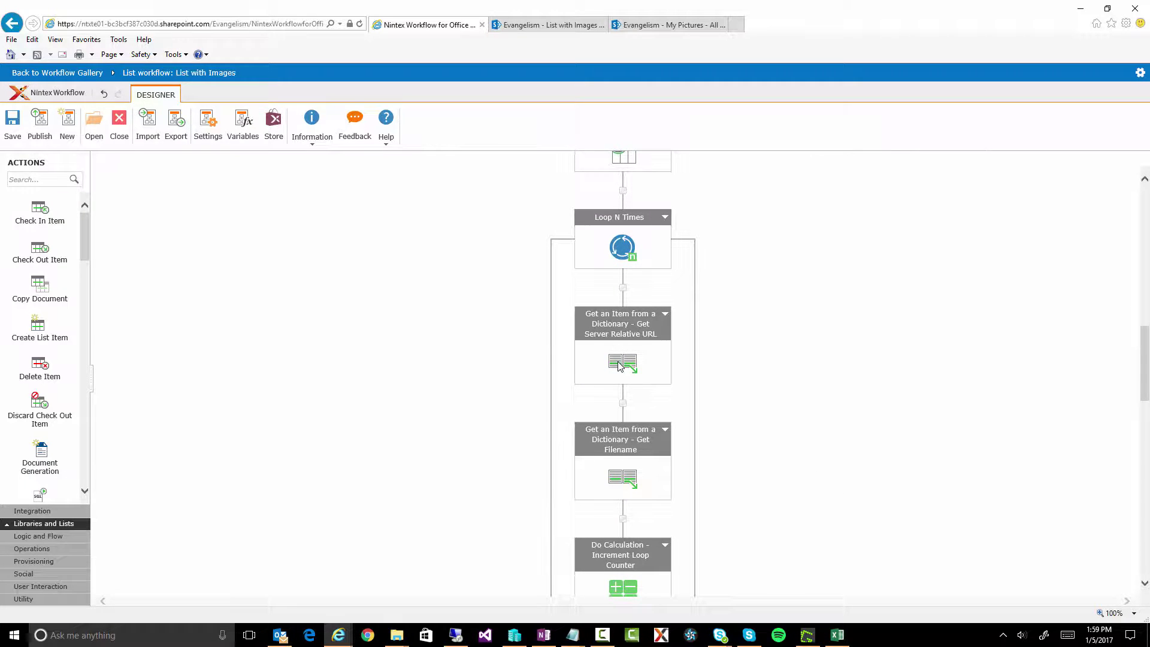
double_click(619, 364)
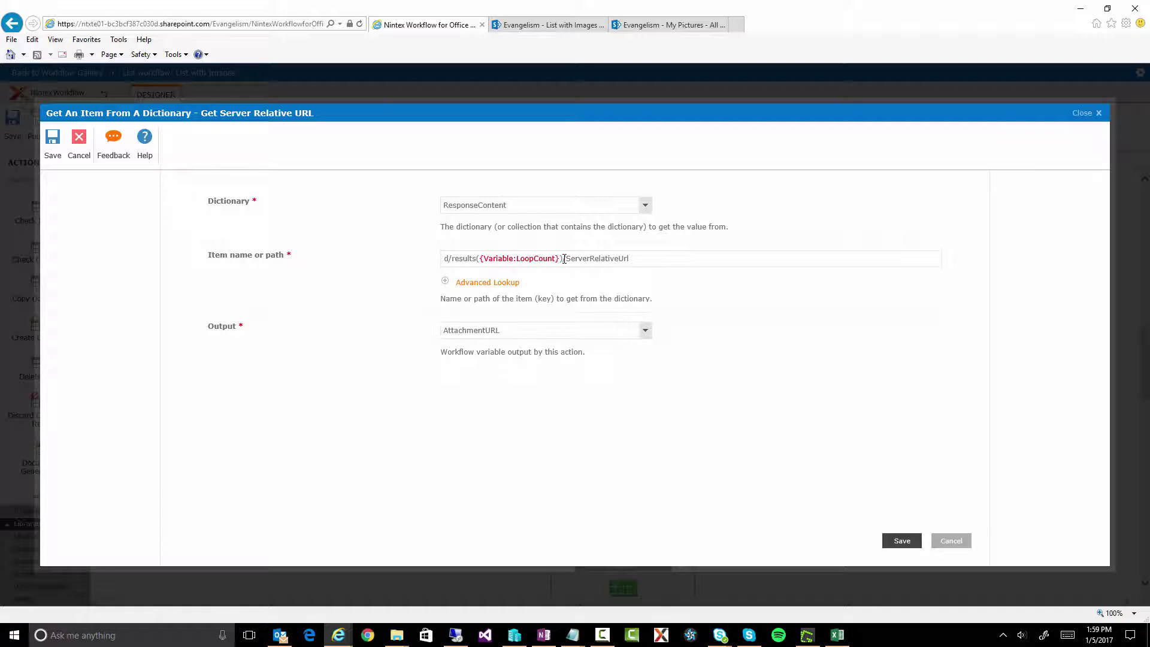
drag(565, 259, 629, 259)
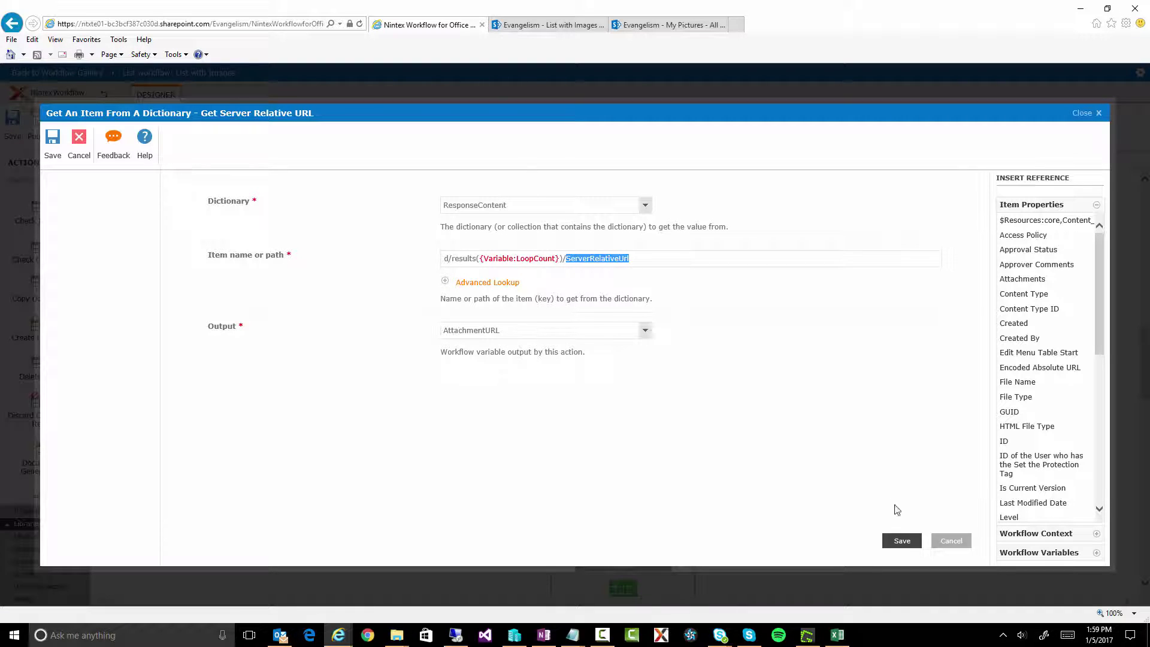
click(951, 541)
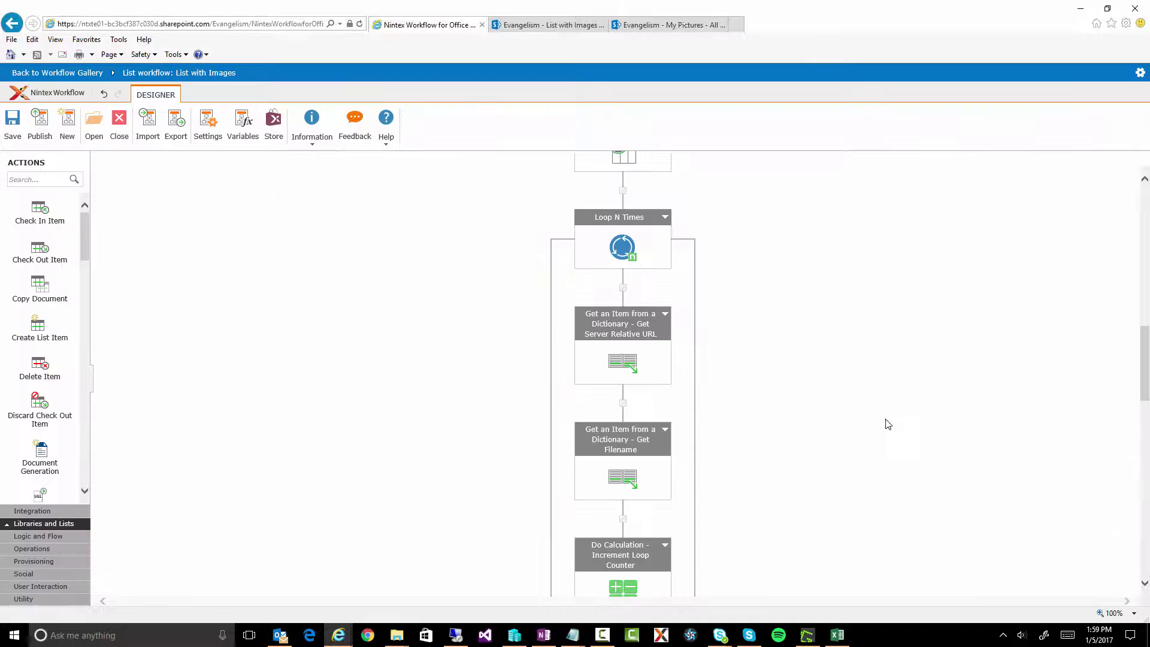
double_click(620, 472)
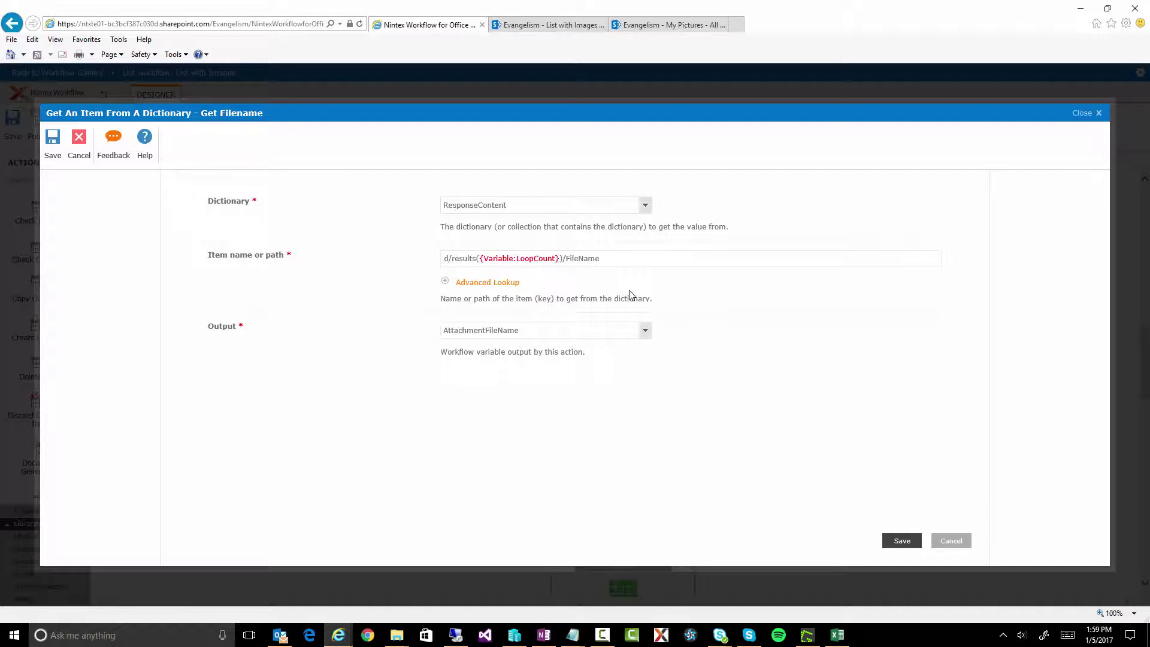
click(954, 542)
scroll(782, 417, down, 3)
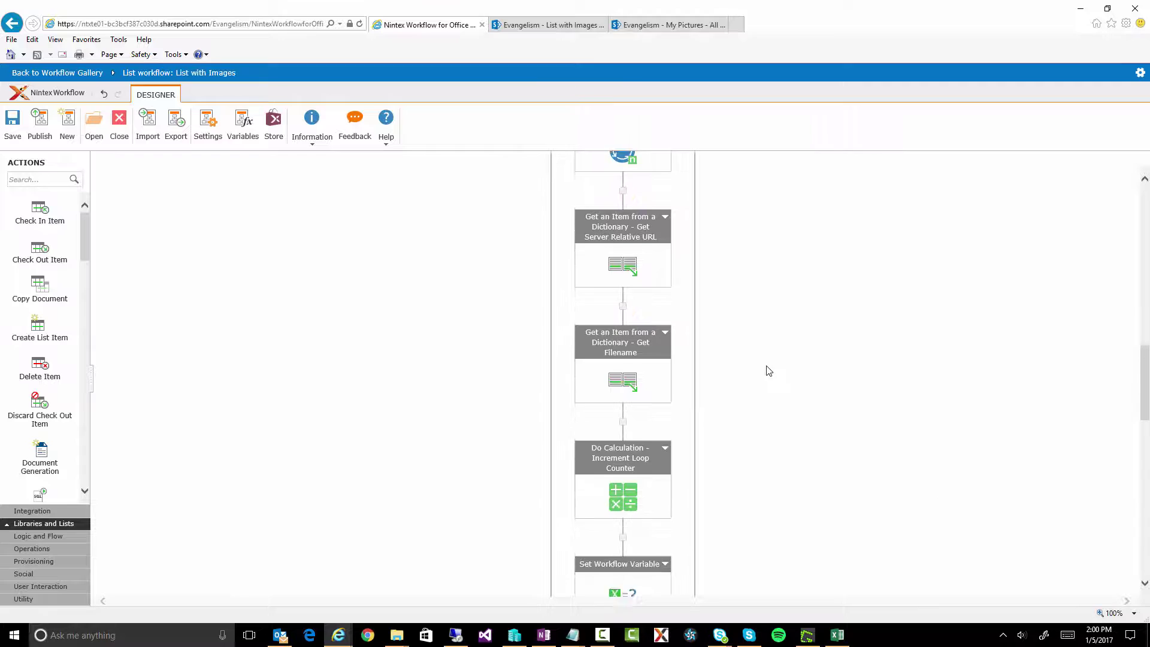
scroll(727, 480, down, 2)
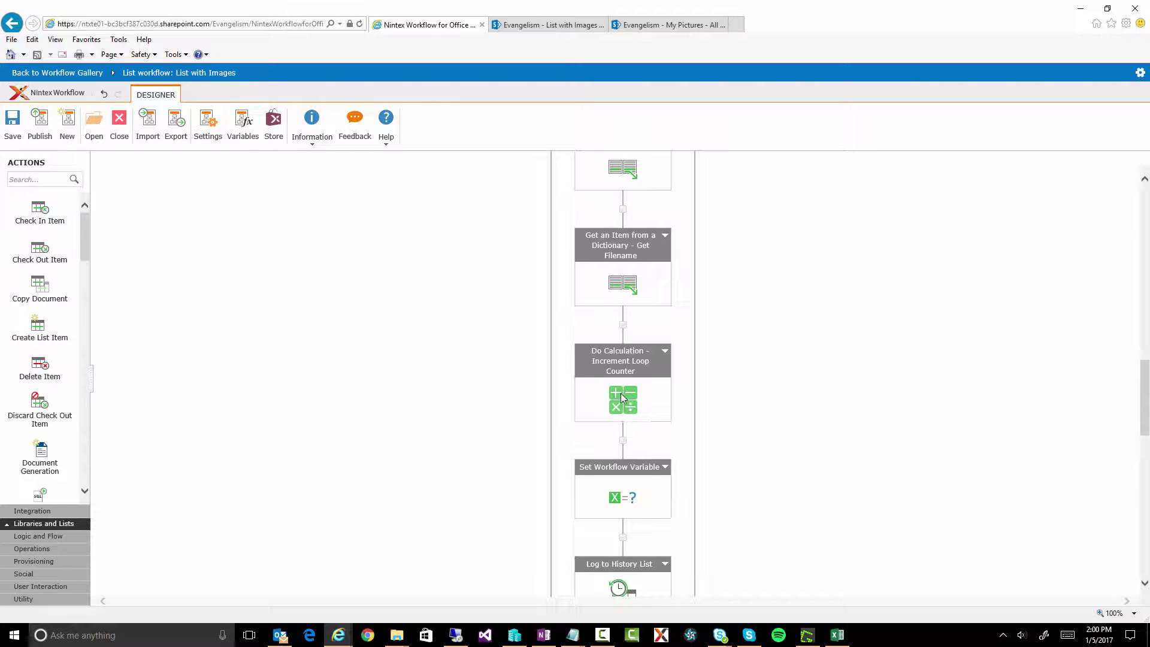
scroll(722, 373, down, 1)
scroll(721, 373, down, 2)
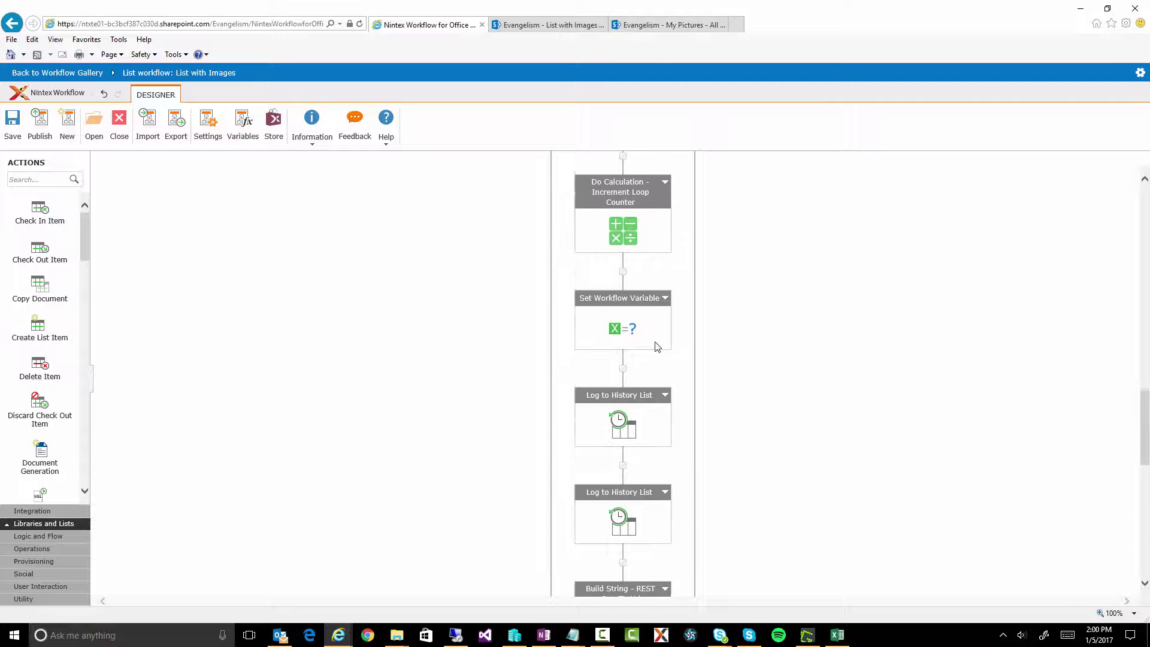
double_click(631, 333)
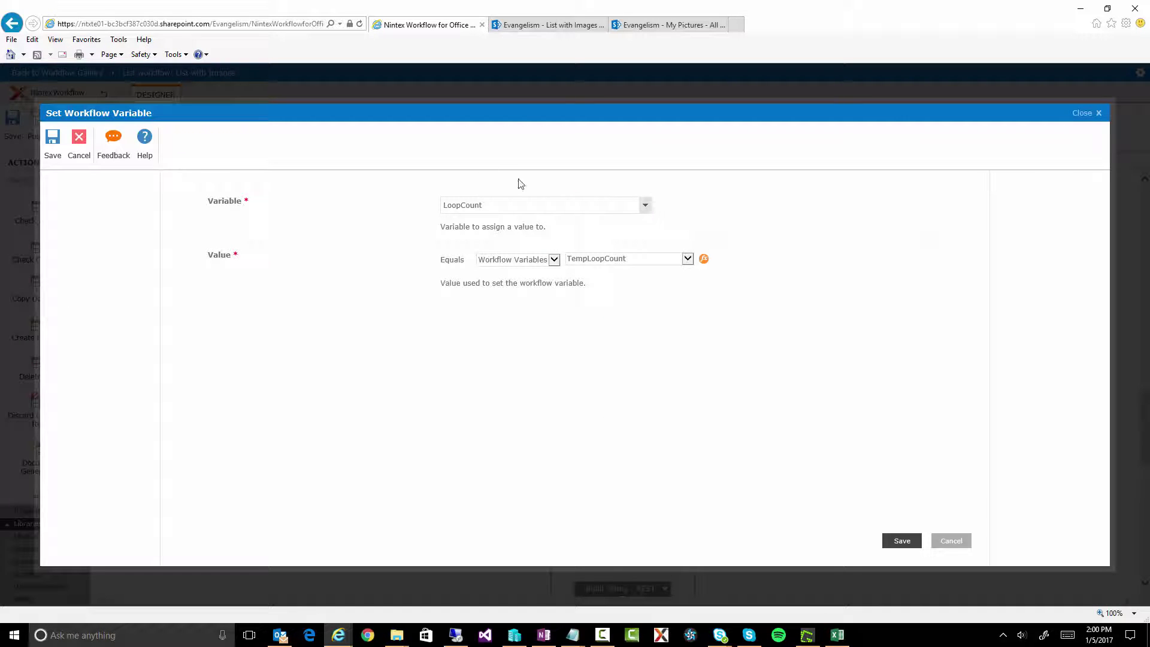
click(958, 544)
scroll(756, 424, down, 5)
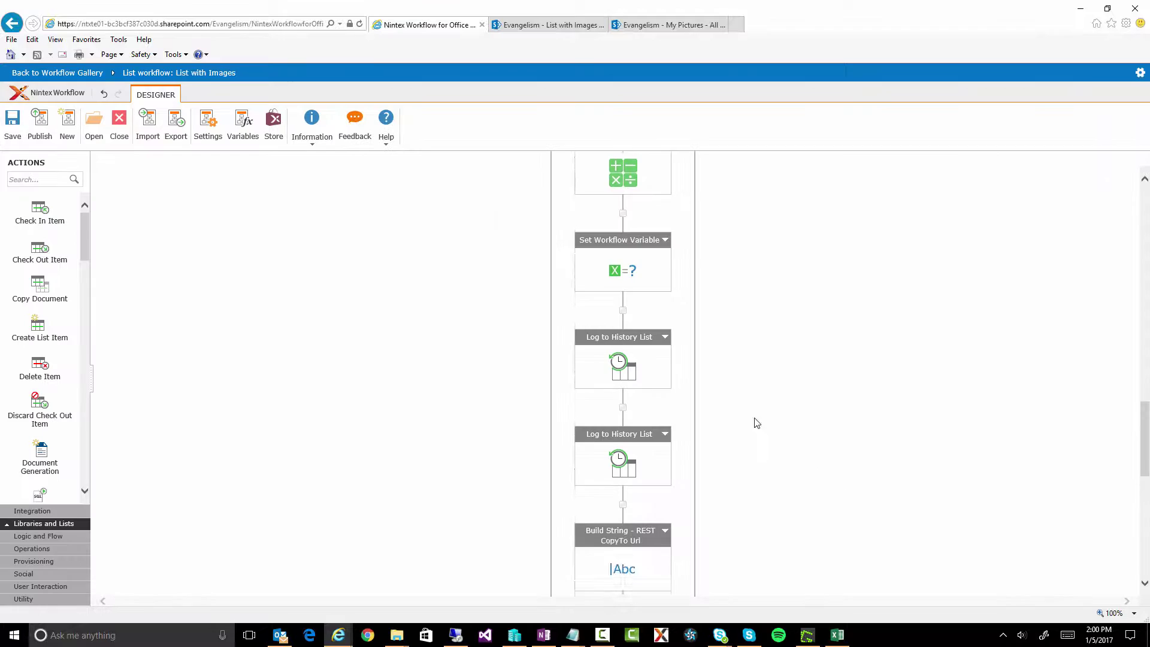
scroll(766, 413, down, 2)
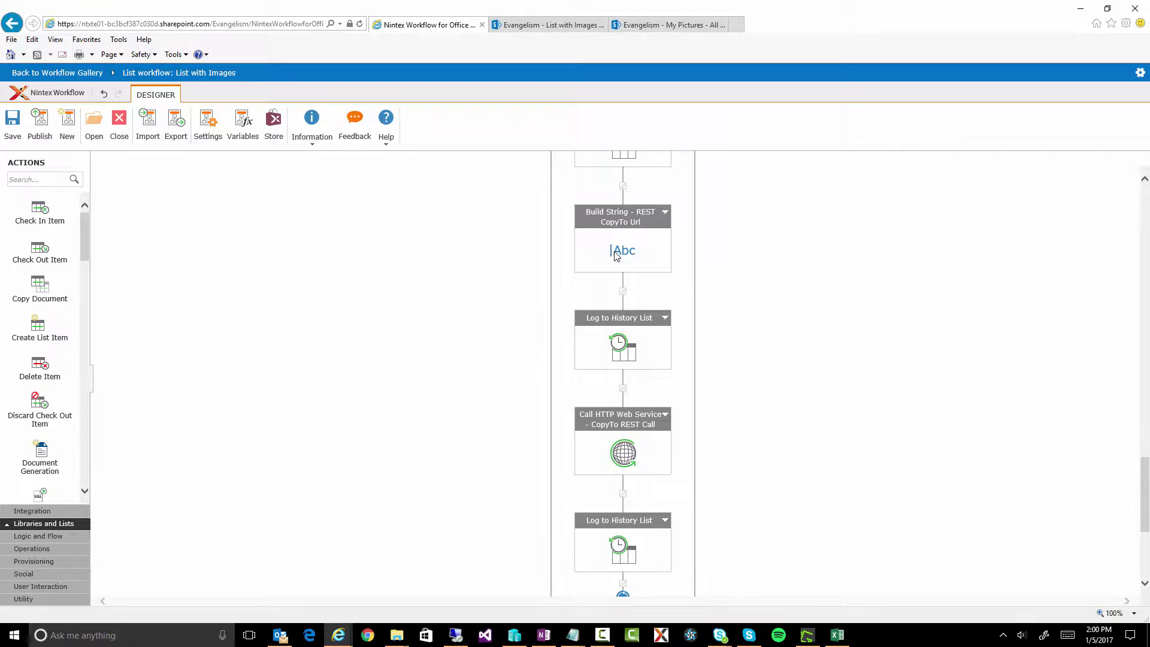
double_click(616, 254)
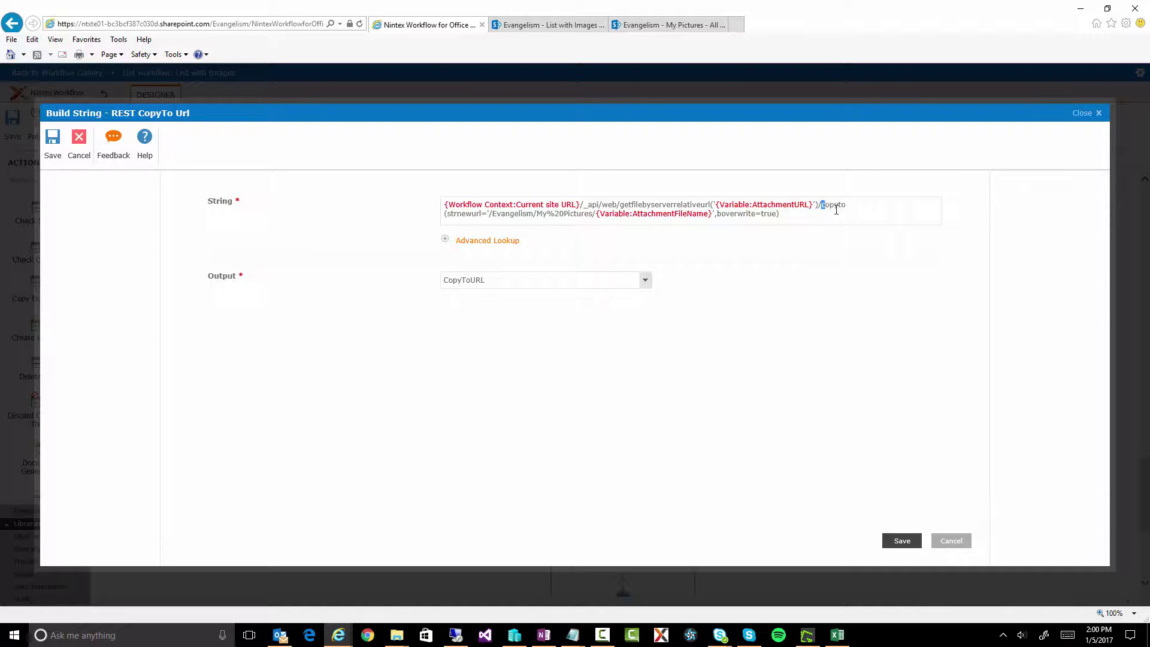
double_click(822, 206)
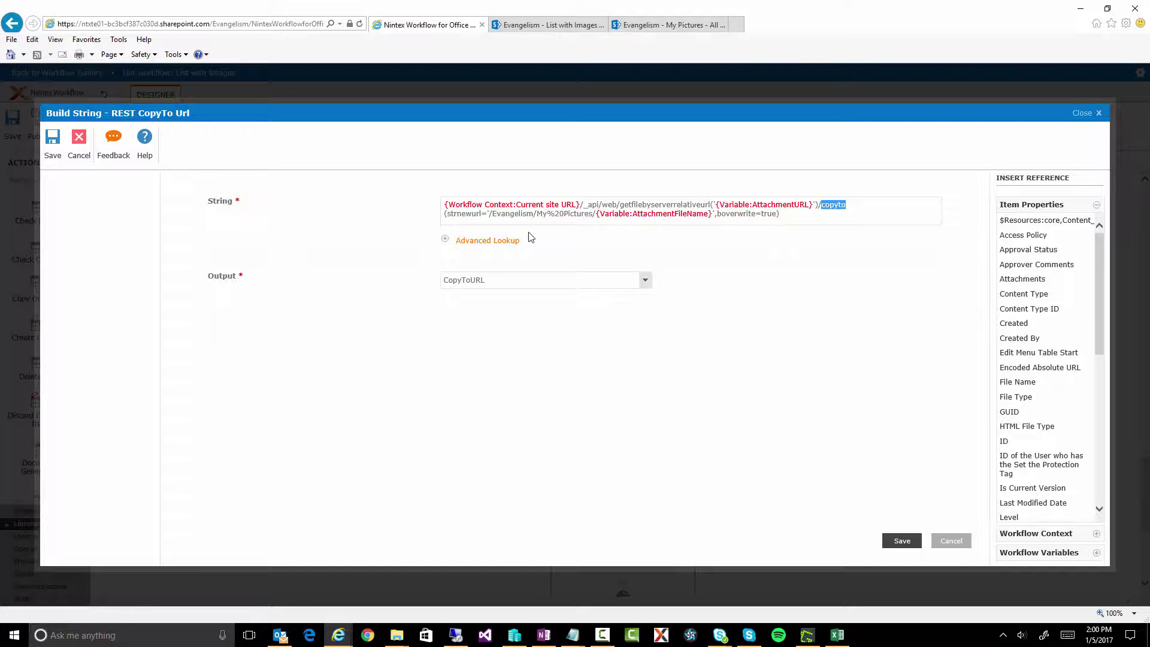
drag(448, 214, 483, 222)
click(483, 220)
drag(492, 217, 525, 217)
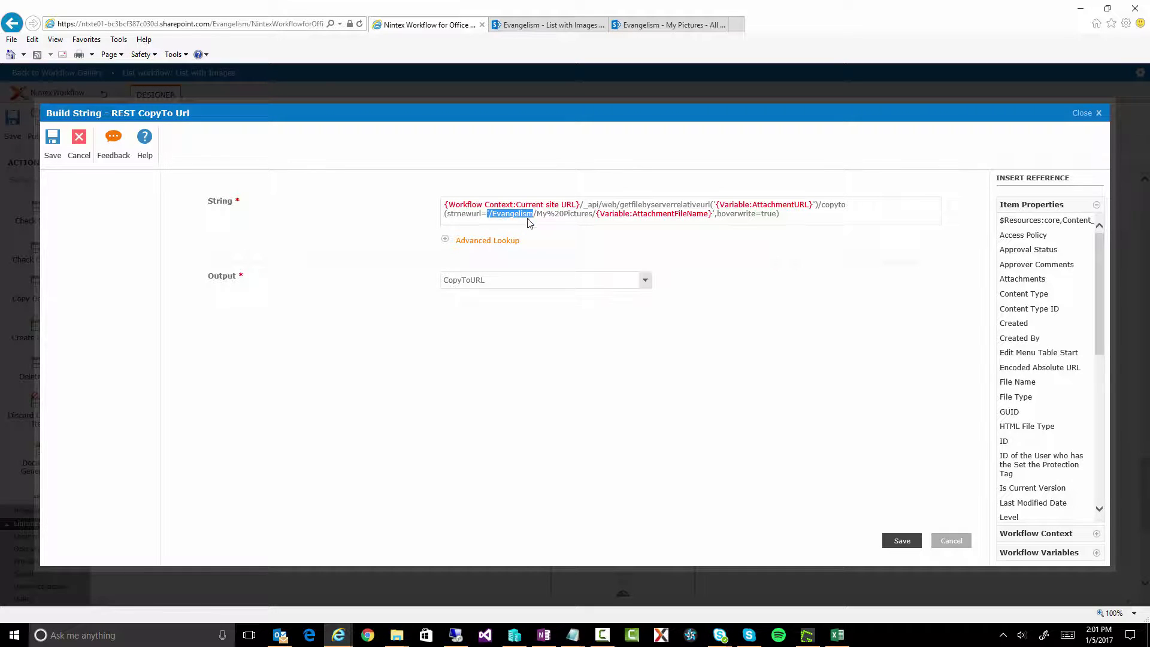
drag(538, 217, 593, 218)
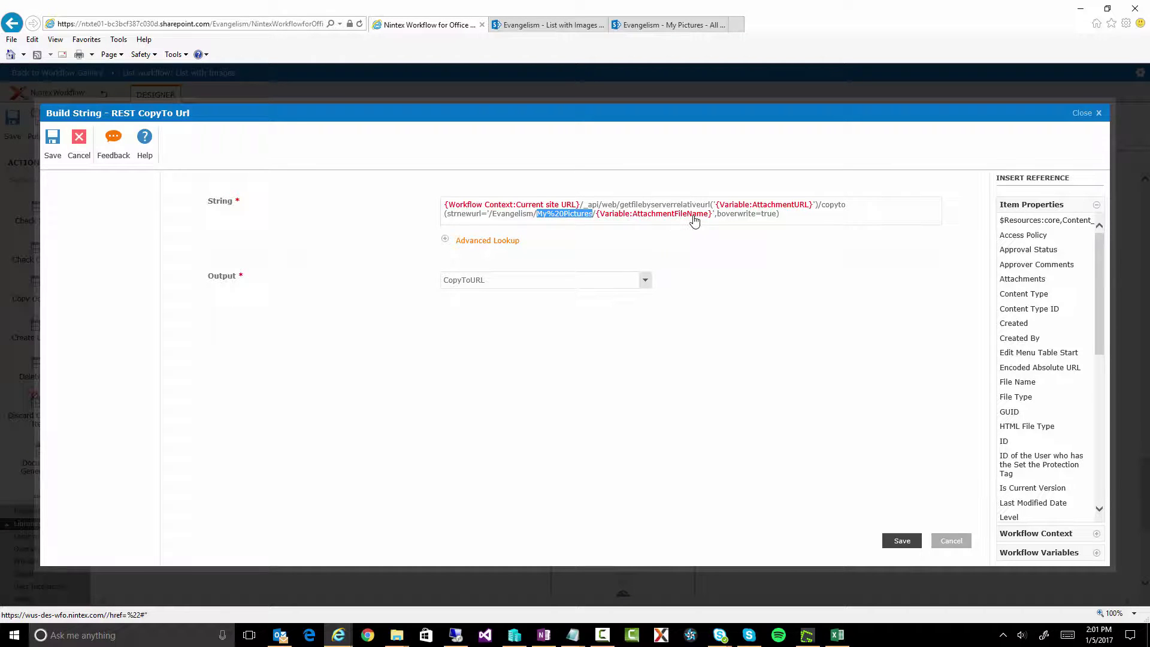
drag(719, 214, 758, 218)
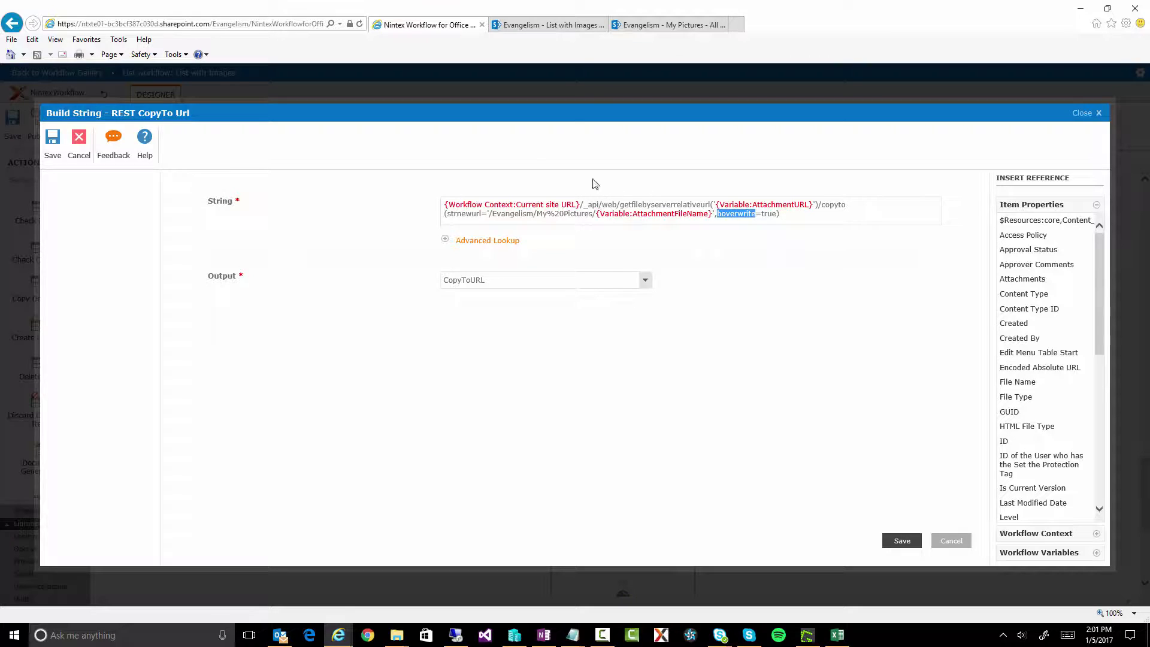
click(951, 541)
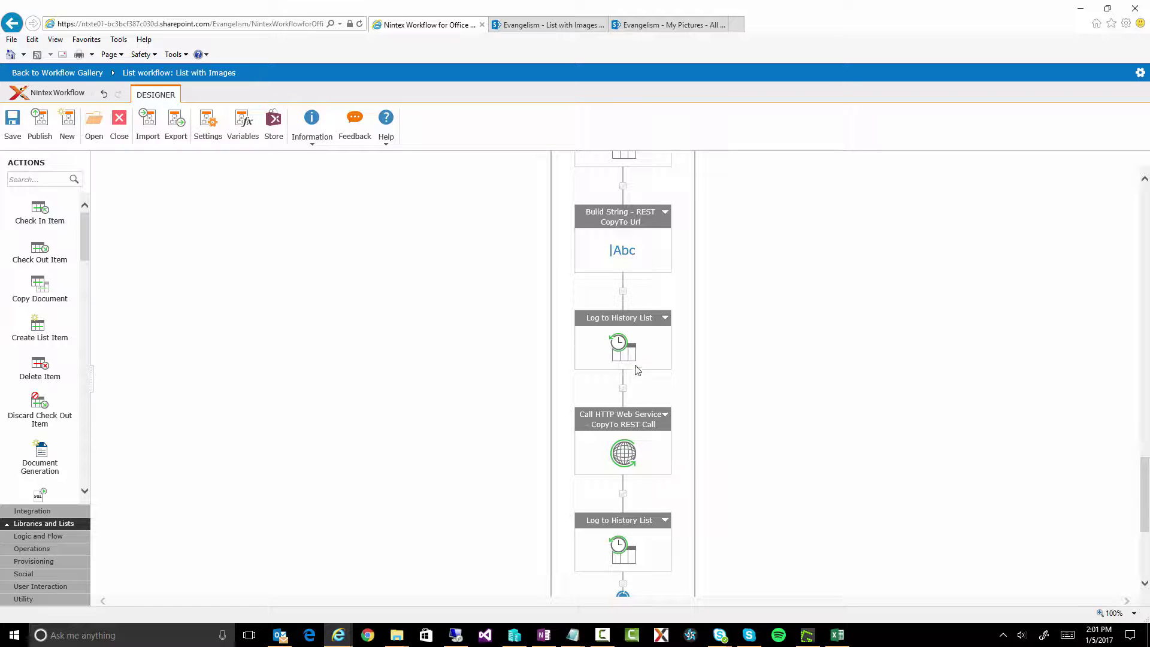
double_click(625, 460)
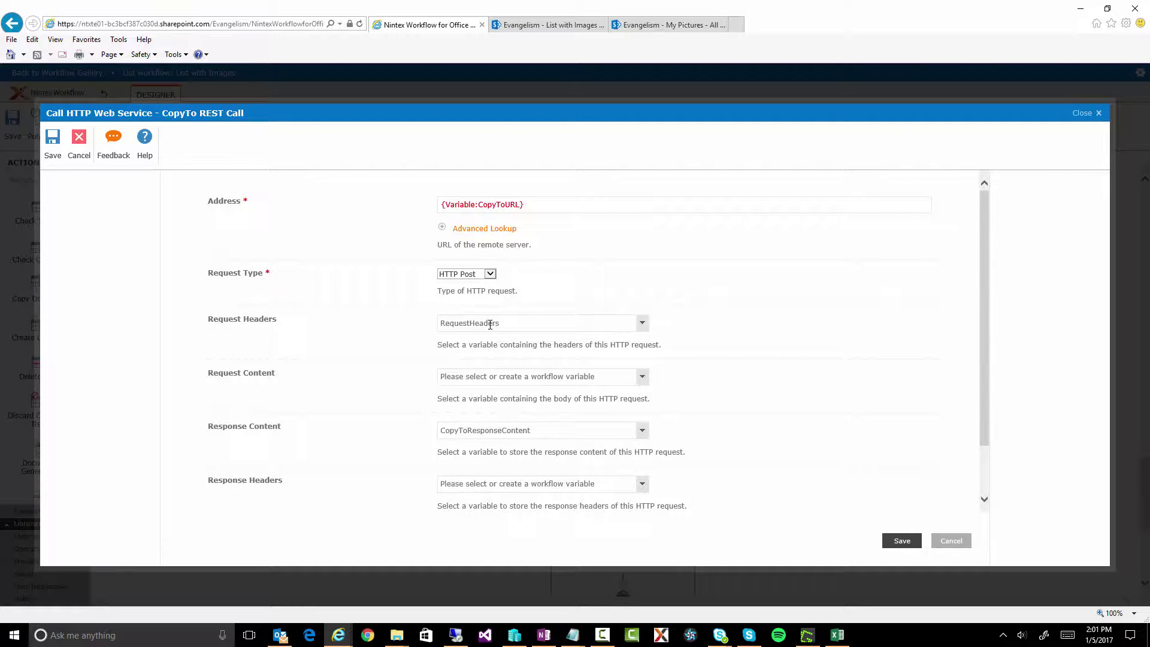
scroll(380, 411, down, 1)
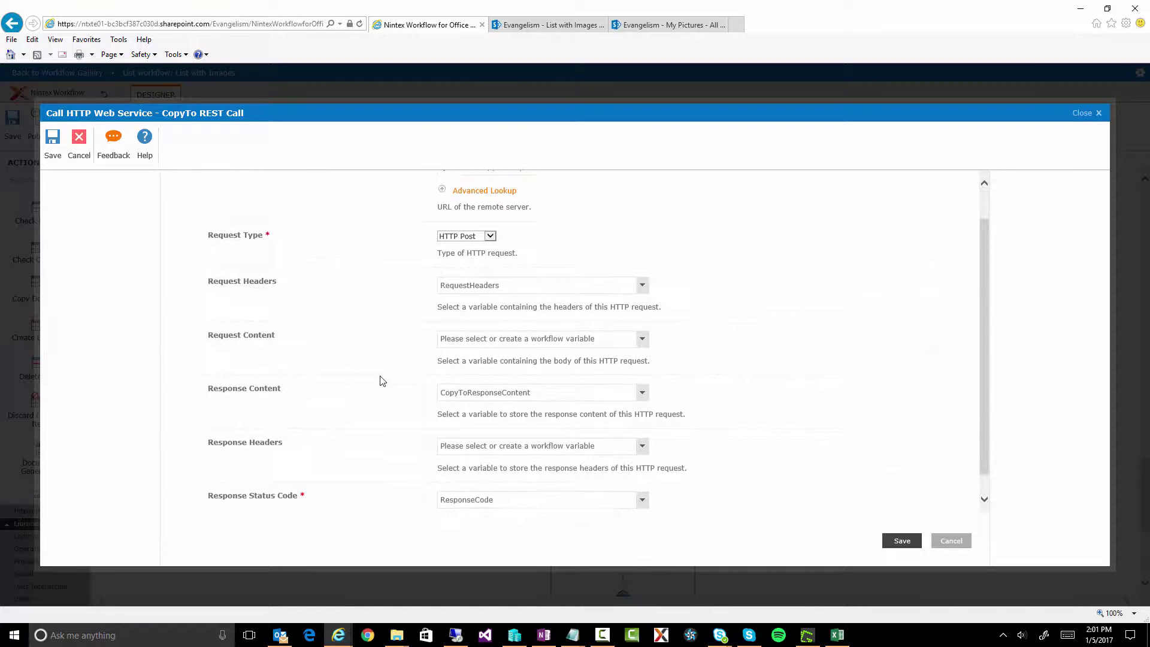
scroll(380, 380, up, 1)
scroll(386, 354, down, 1)
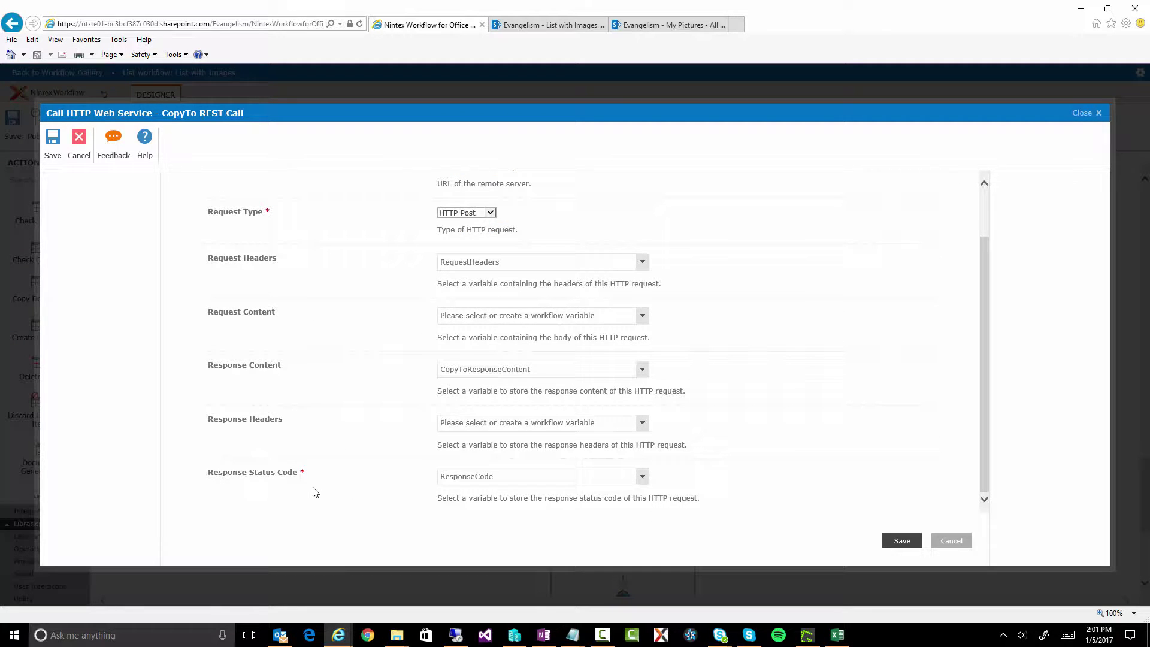
drag(309, 480, 271, 488)
click(309, 480)
click(952, 542)
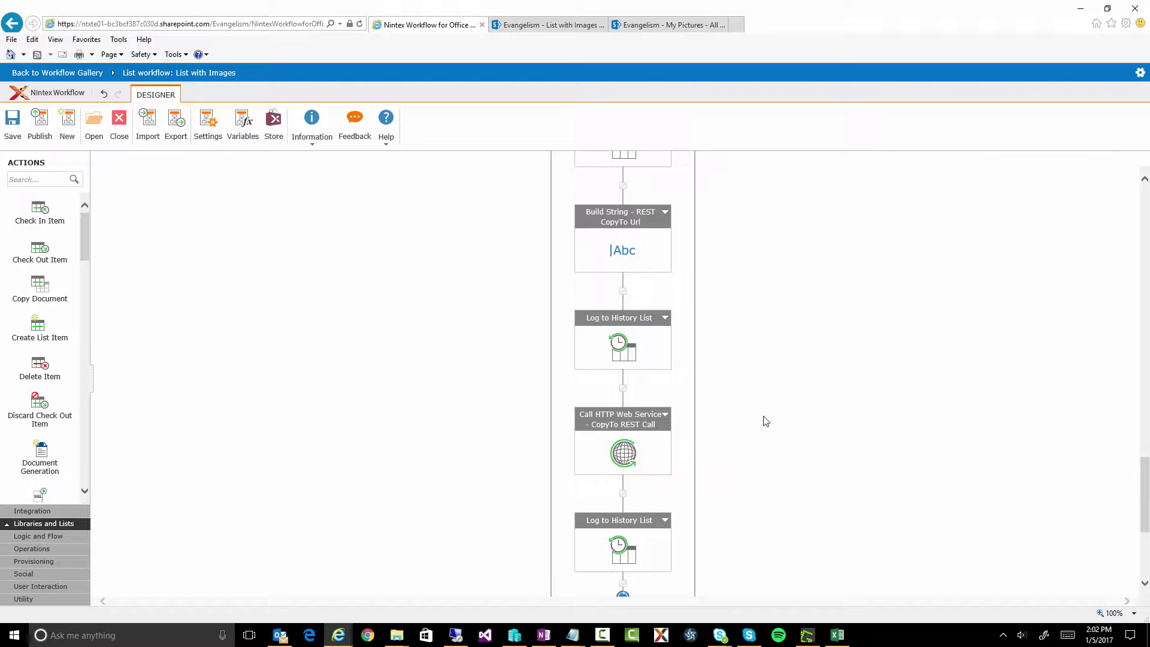
scroll(763, 422, down, 3)
scroll(606, 313, up, 1)
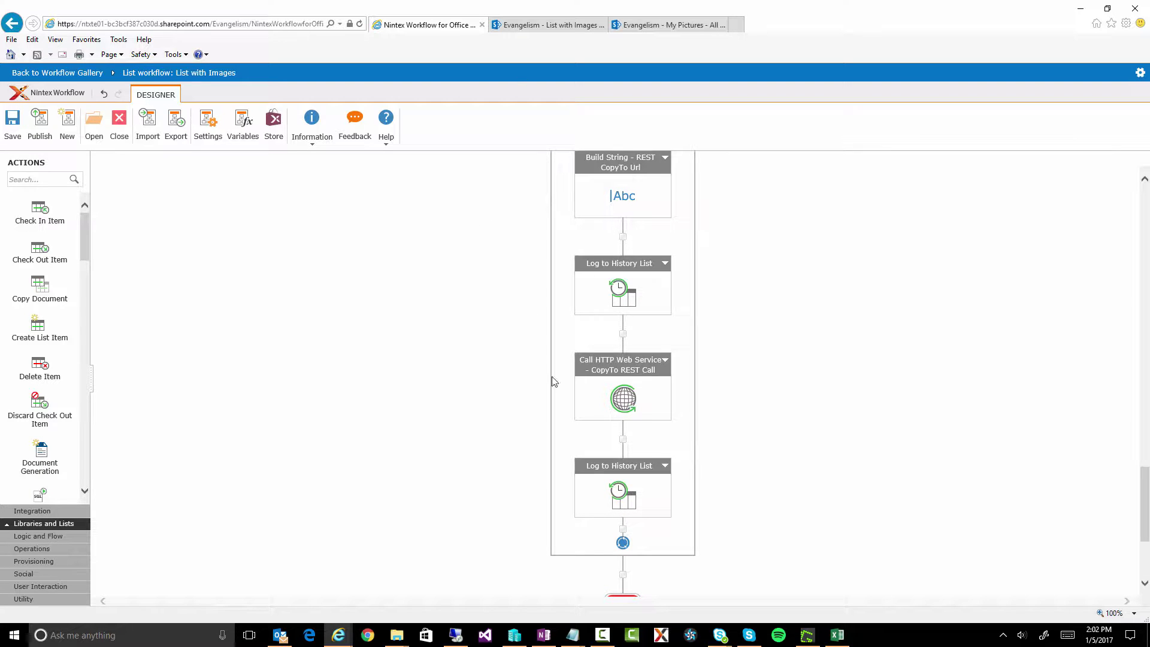
- Reload My Pictures, then start Move Attachments to DocLib on the vlog example item
click(665, 25)
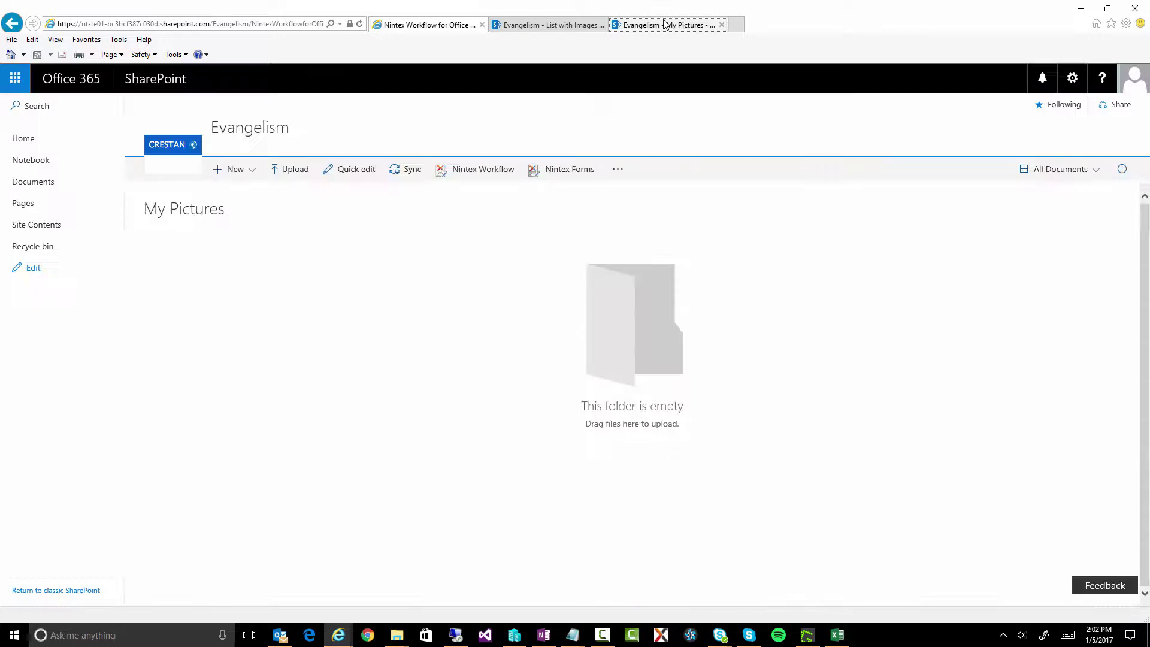
click(360, 24)
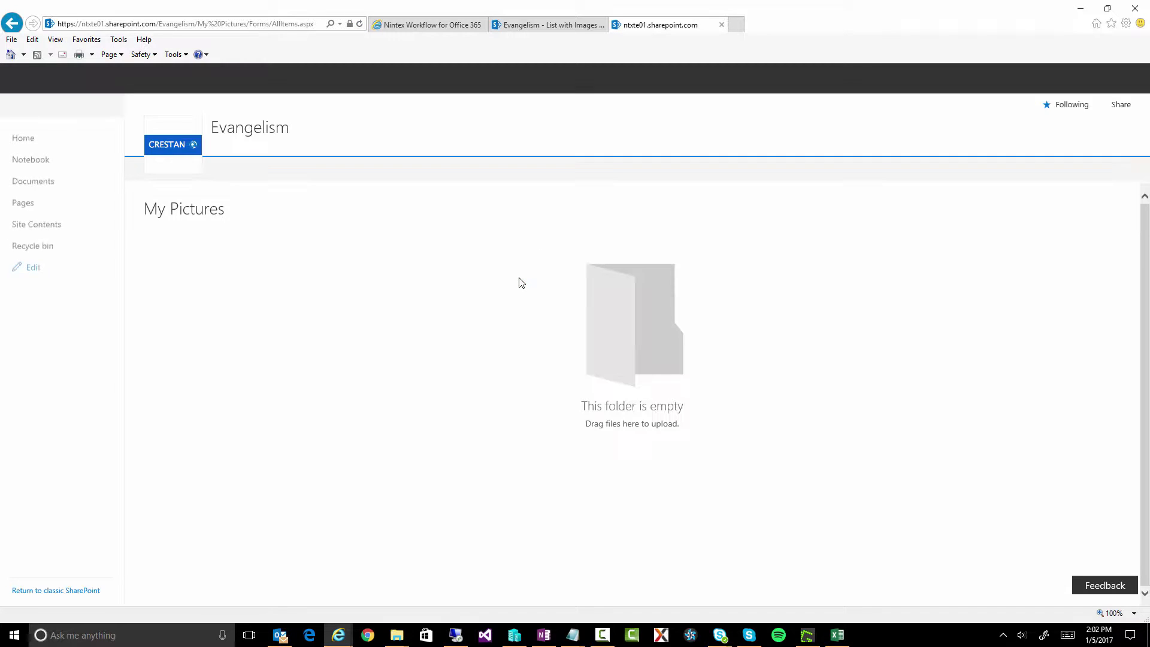
click(532, 27)
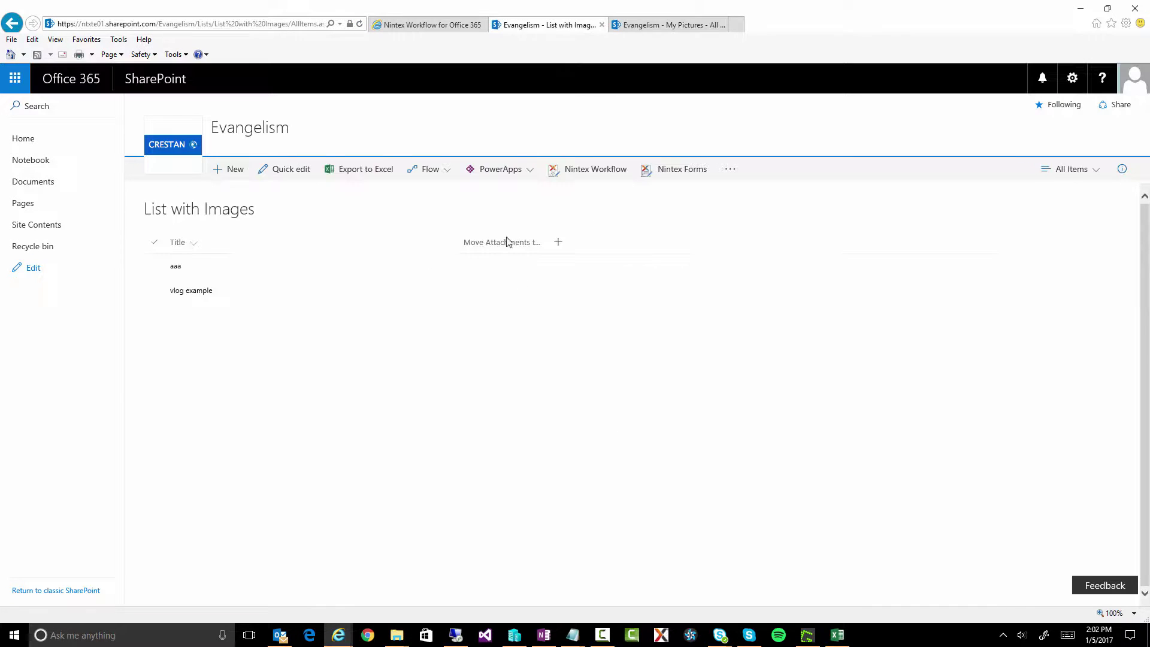
click(447, 294)
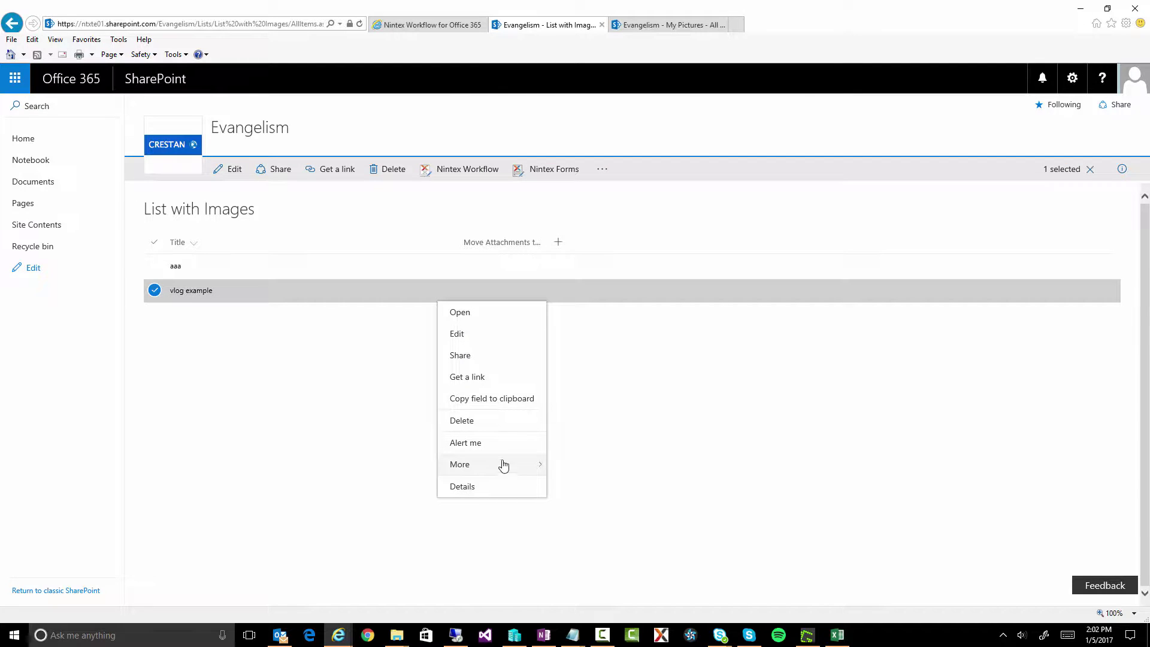
mouse_move(503, 465)
click(572, 465)
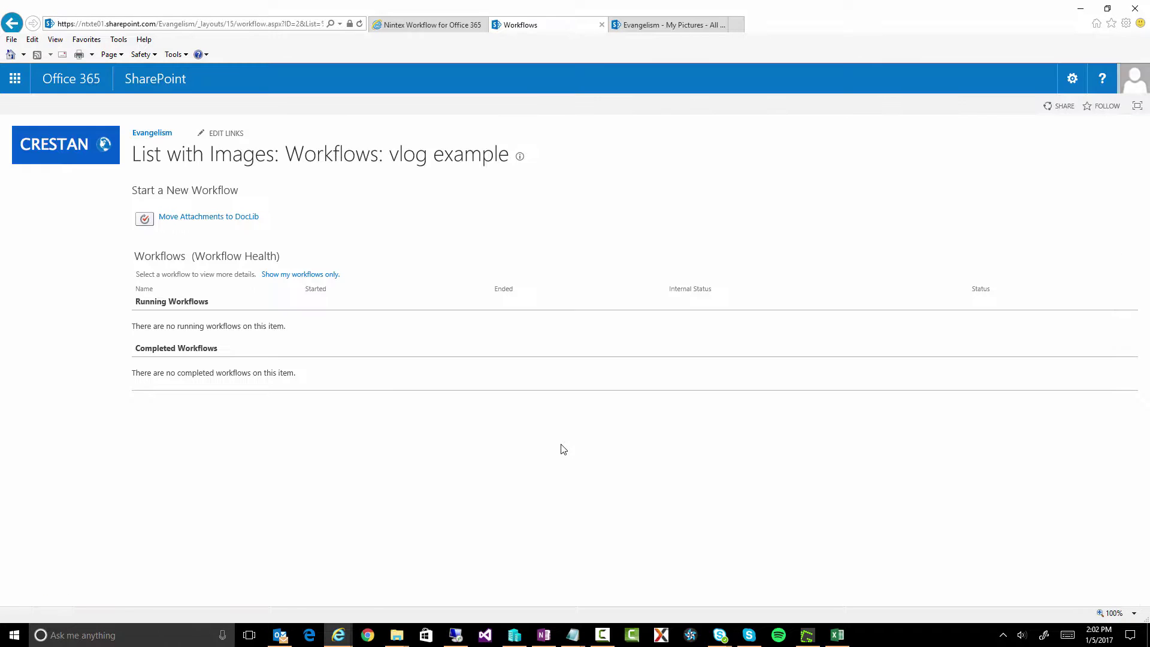
click(234, 219)
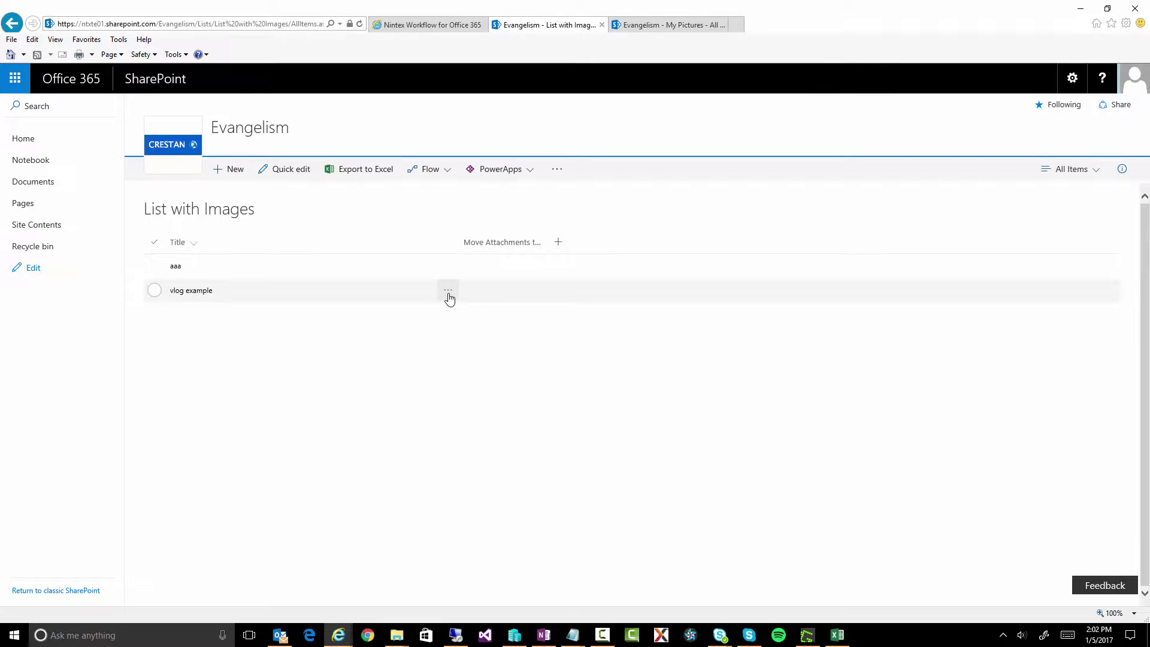
- Open the vlog example item's workflows page to view the running instance's status
click(447, 297)
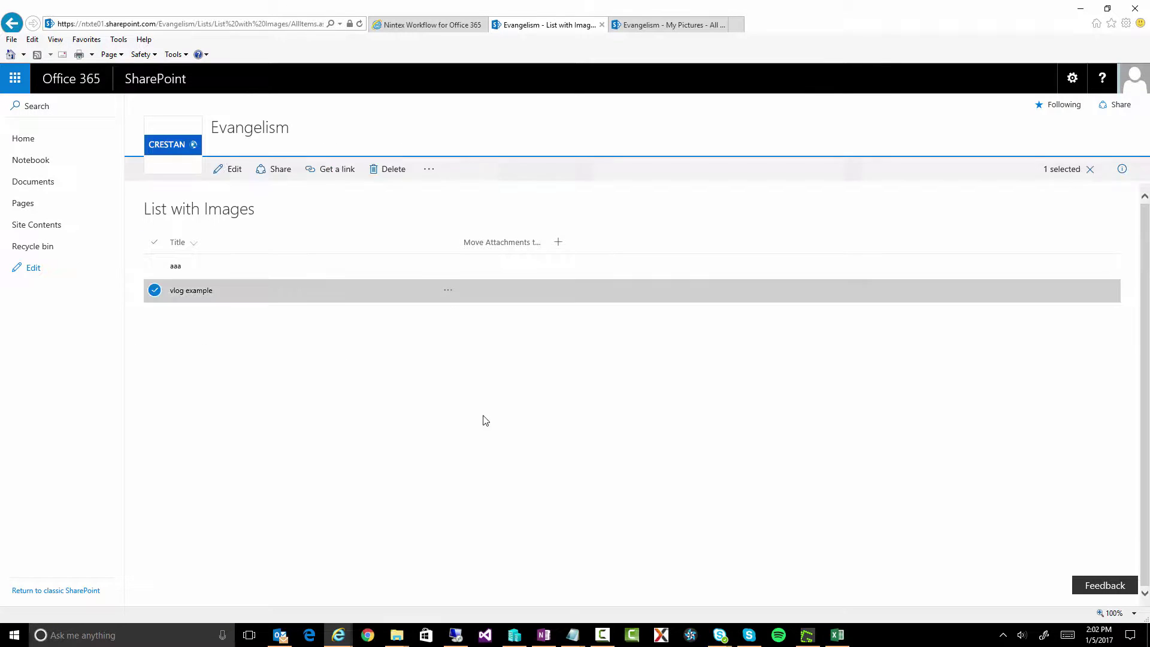
click(448, 290)
mouse_move(534, 466)
click(579, 466)
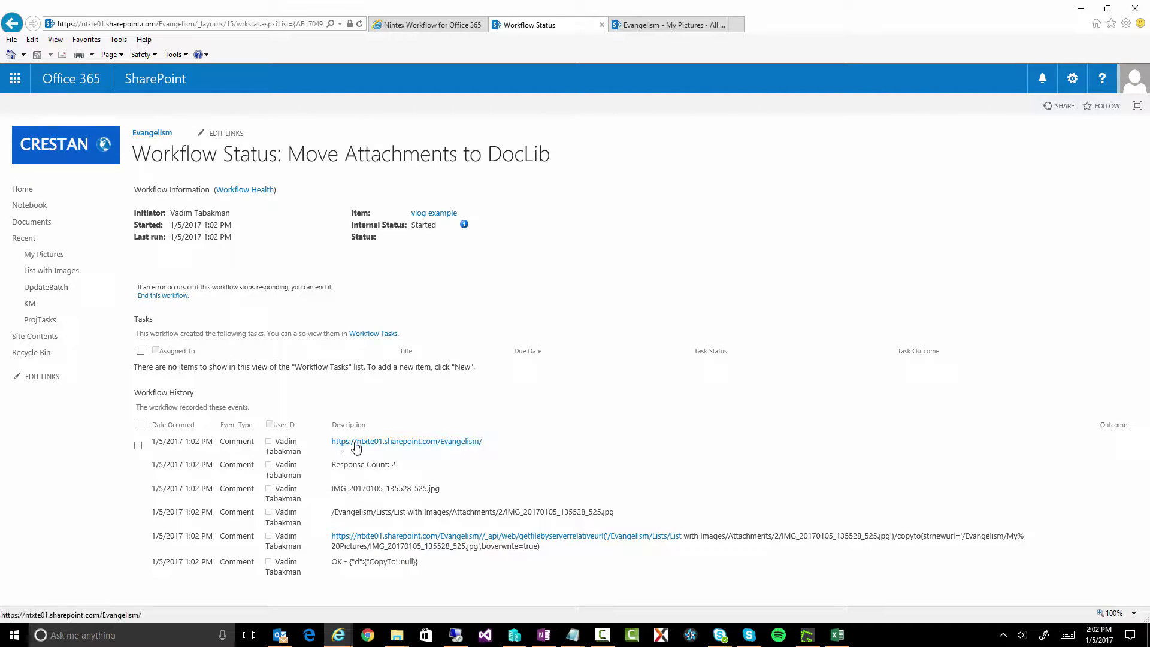
- Check the history shows Response Count 2 and the first image's CopyTo returned OK
drag(416, 466, 340, 467)
click(343, 472)
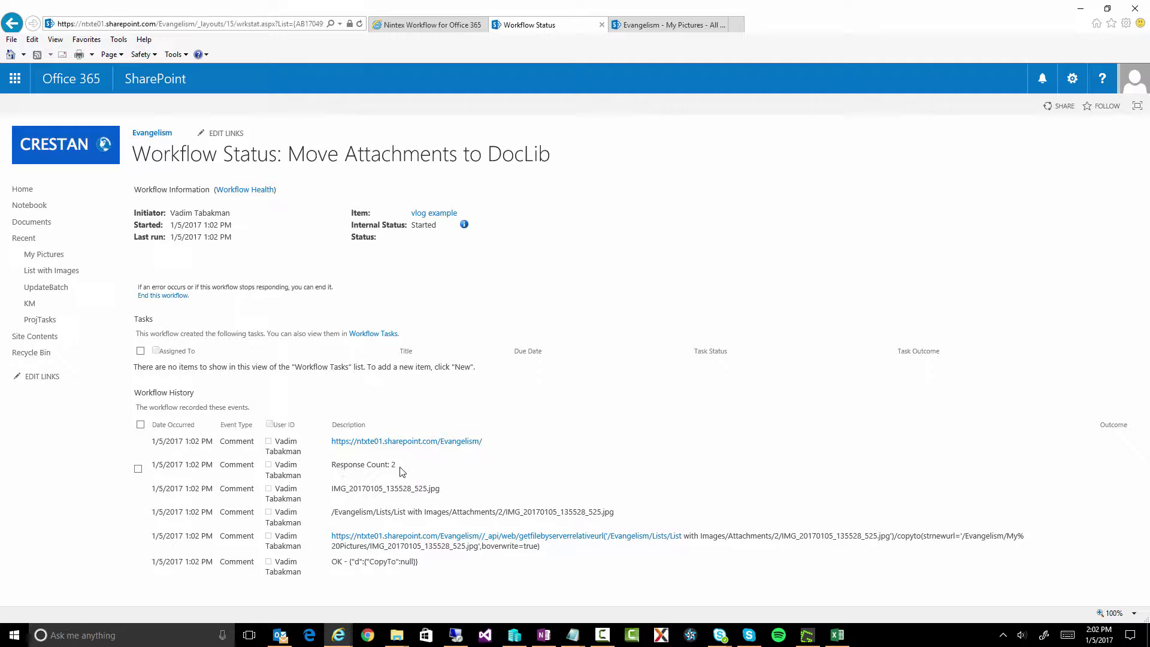
drag(401, 467, 389, 467)
drag(440, 489, 337, 497)
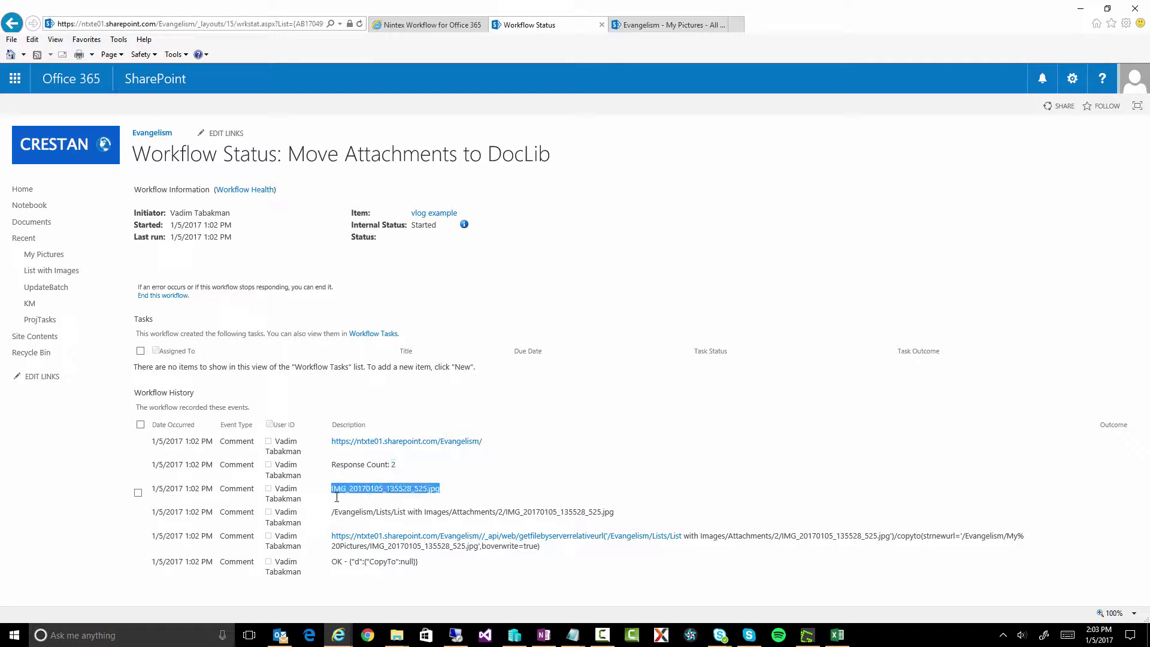
drag(616, 513, 336, 516)
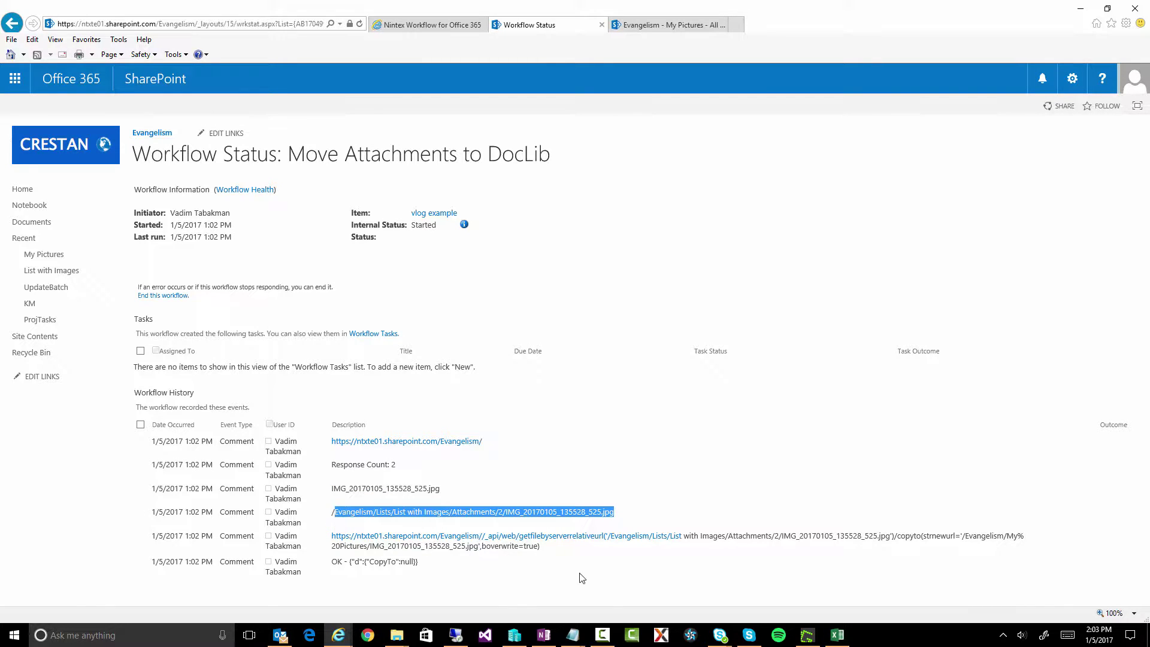
drag(551, 545, 334, 539)
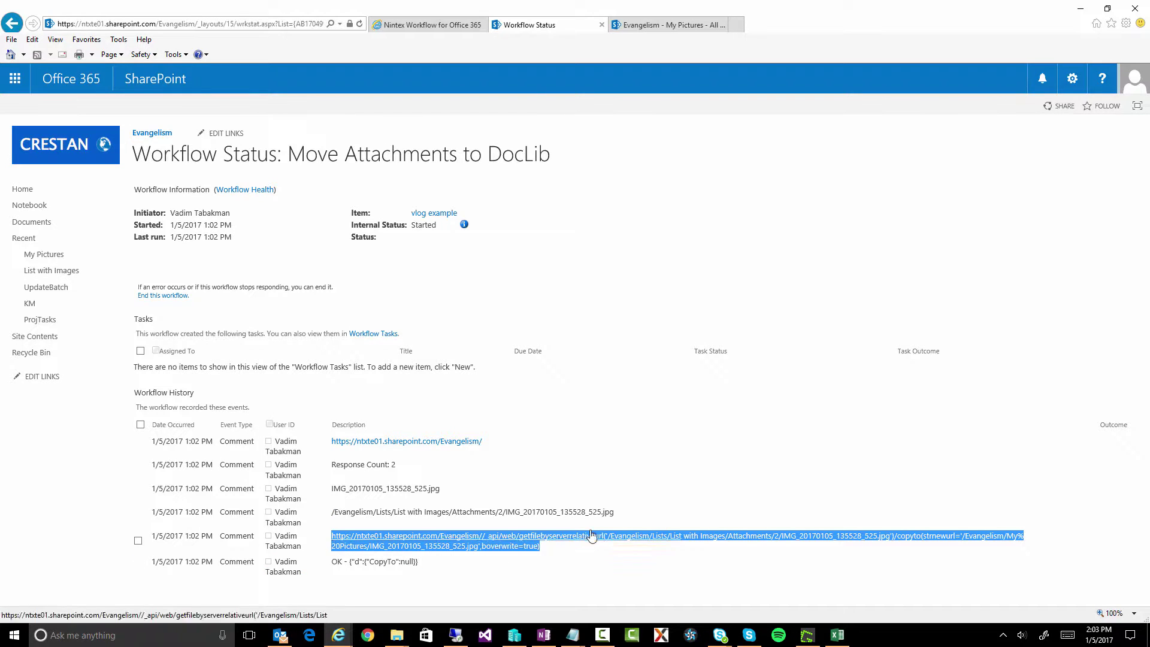
click(563, 552)
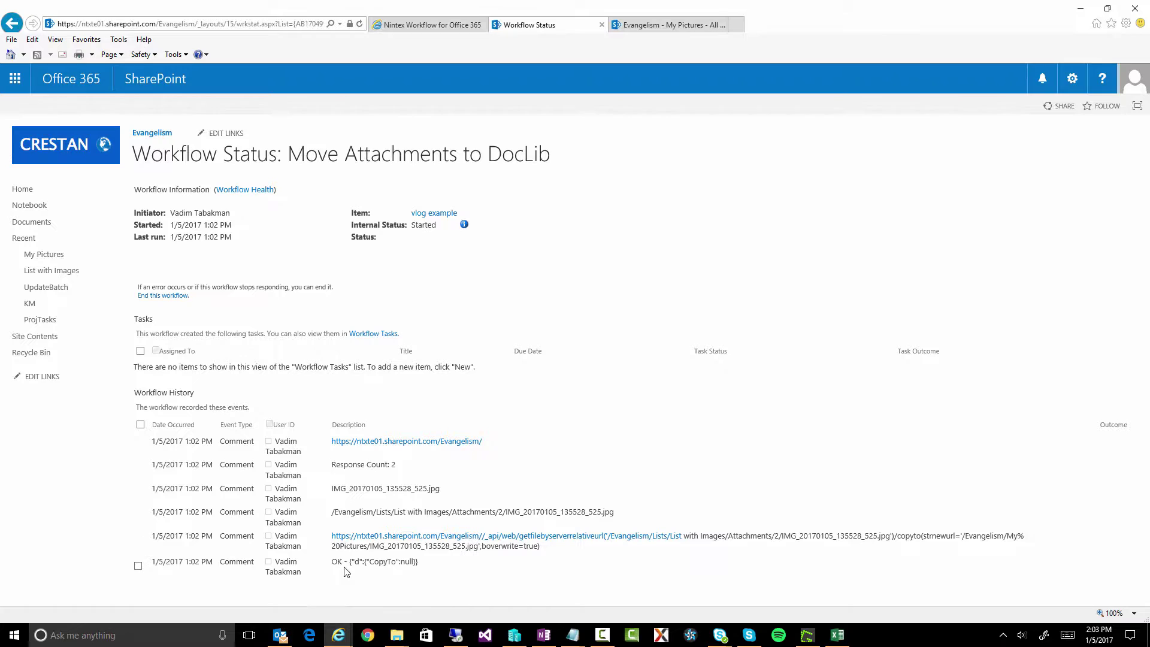
drag(340, 566, 333, 565)
- Reload the status to confirm the second image's CopyTo is OK and Internal Status reads Completed
key(F5)
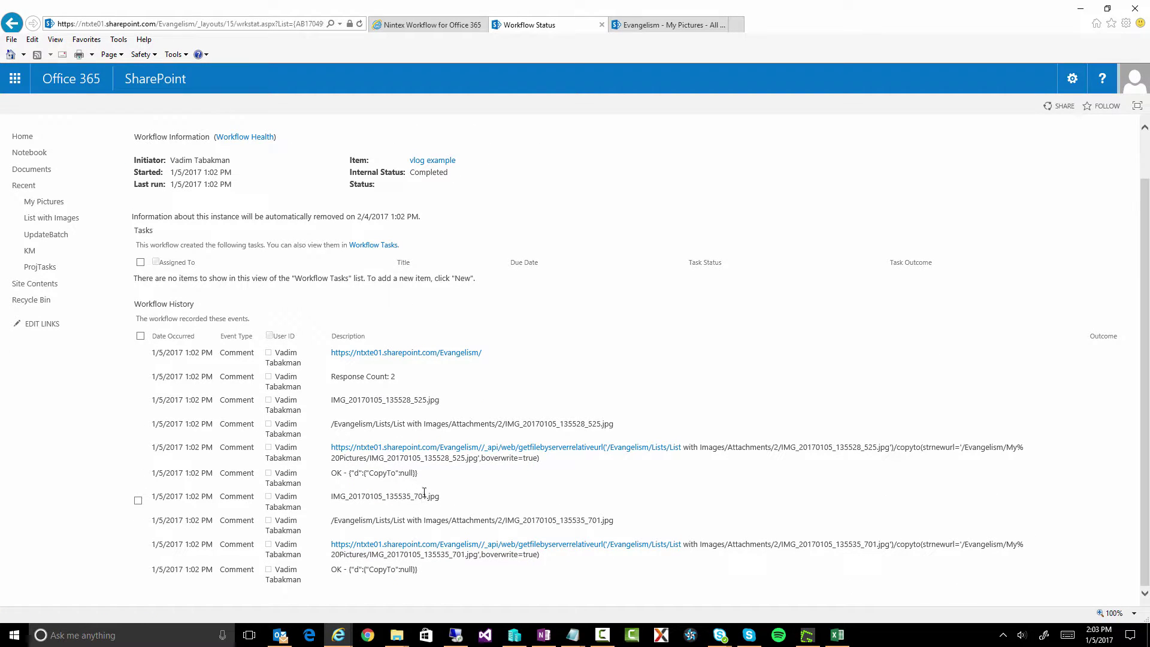
drag(440, 497, 350, 494)
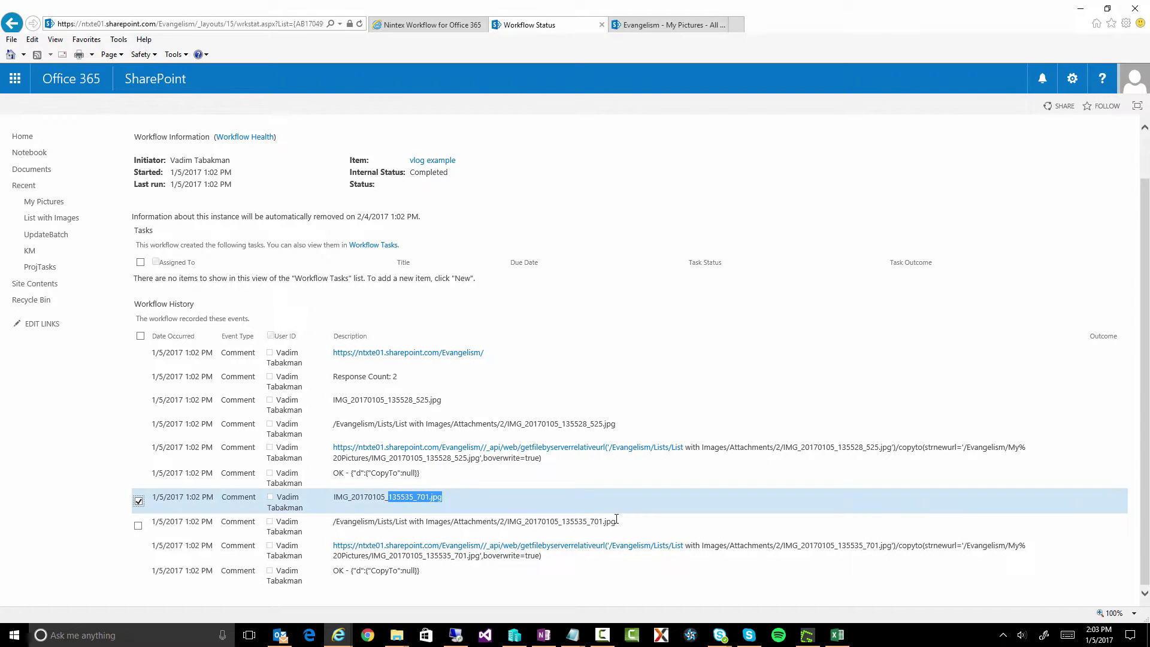
click(623, 525)
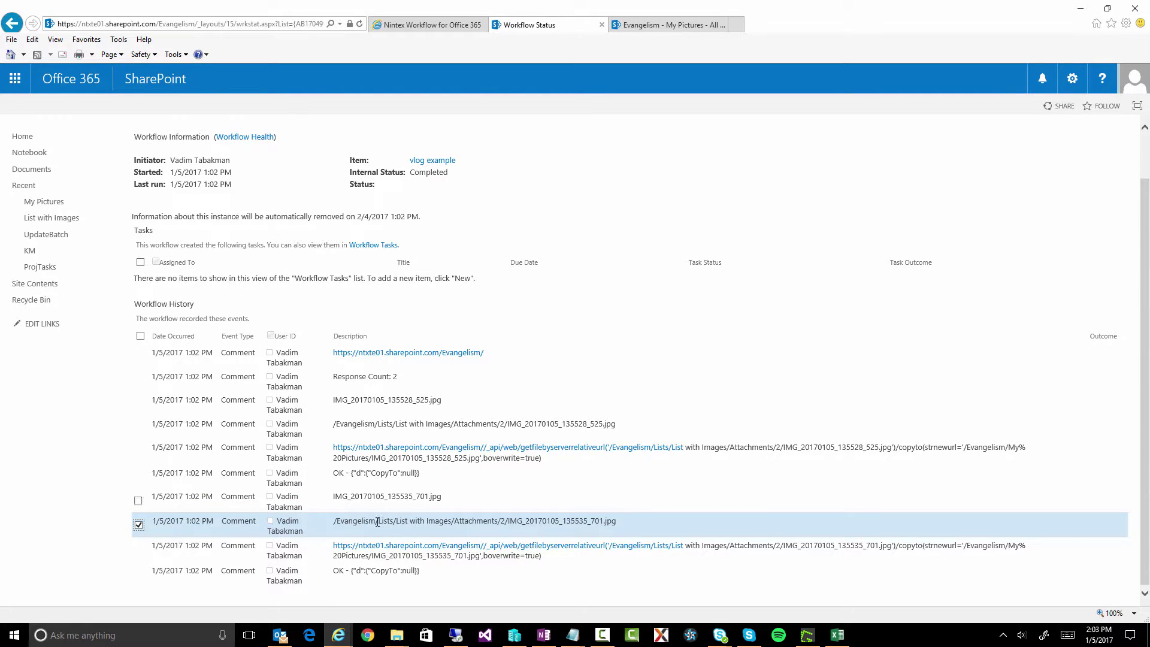
drag(542, 557, 343, 546)
double_click(342, 571)
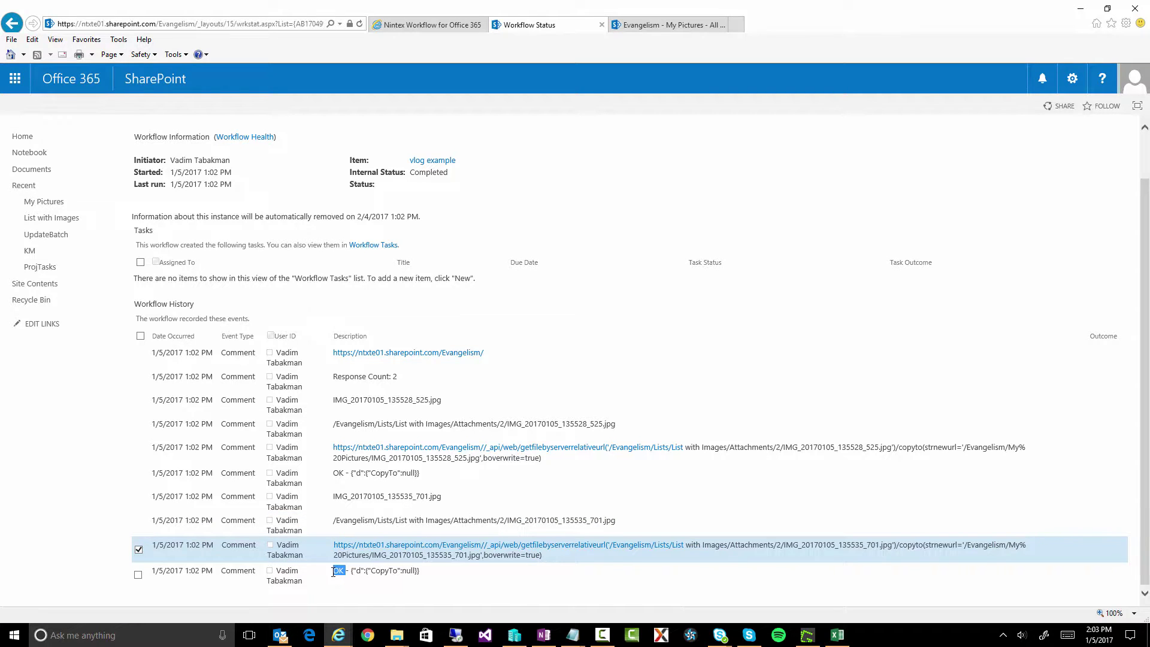
double_click(436, 175)
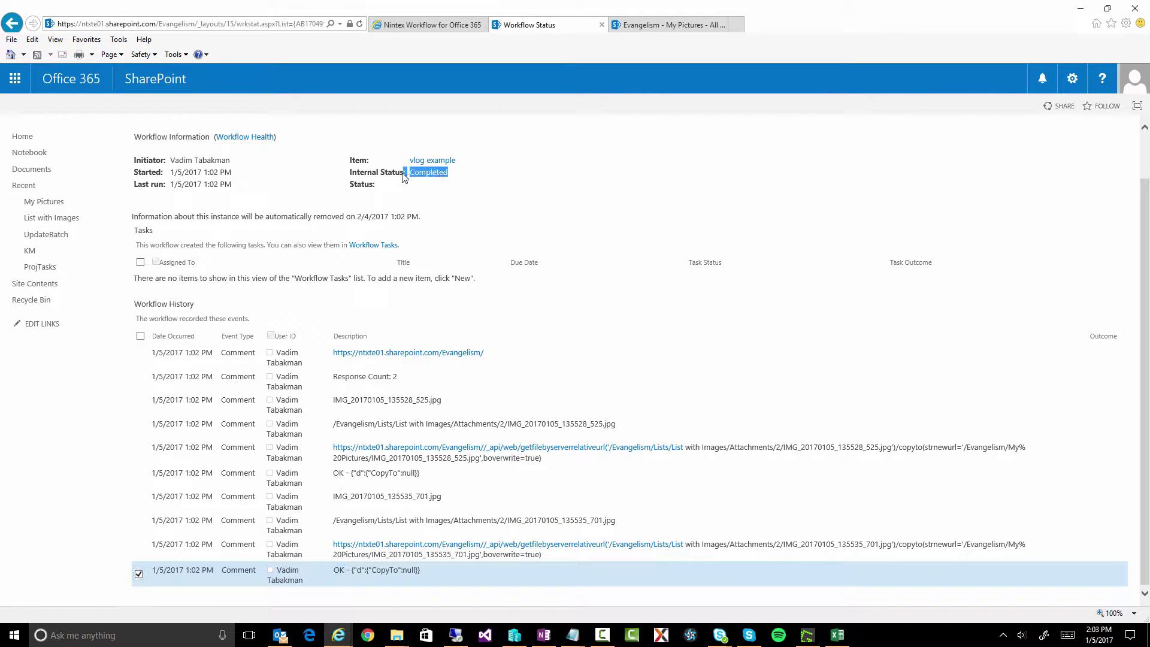
click(541, 184)
- Reload My Pictures to show the copied IMG_20170105_13552… and IMG_20170105_13553… photos
click(622, 25)
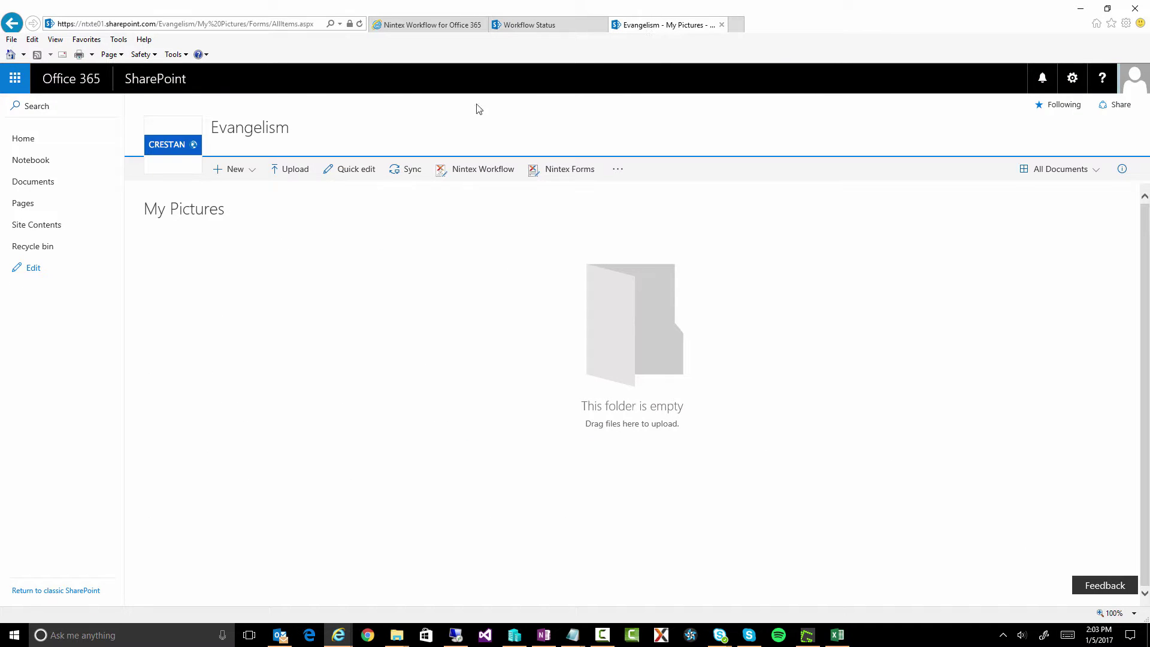
click(360, 24)
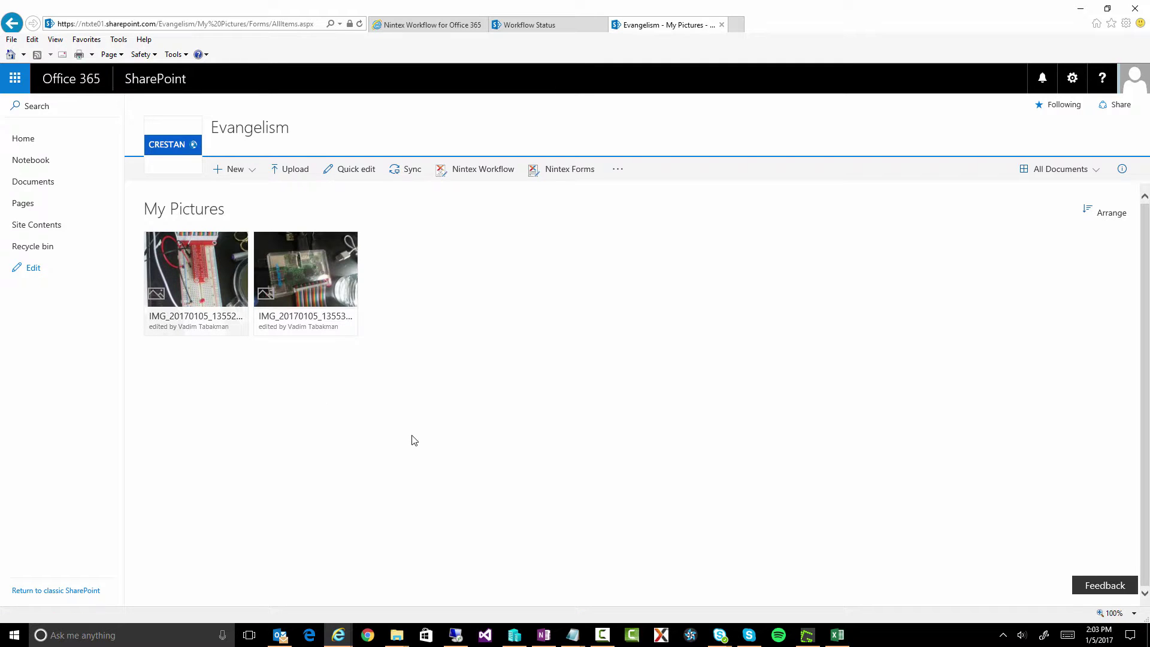
- Scroll the List with Images workflow up to its loop counter, history log and Loop N Times actions
click(432, 24)
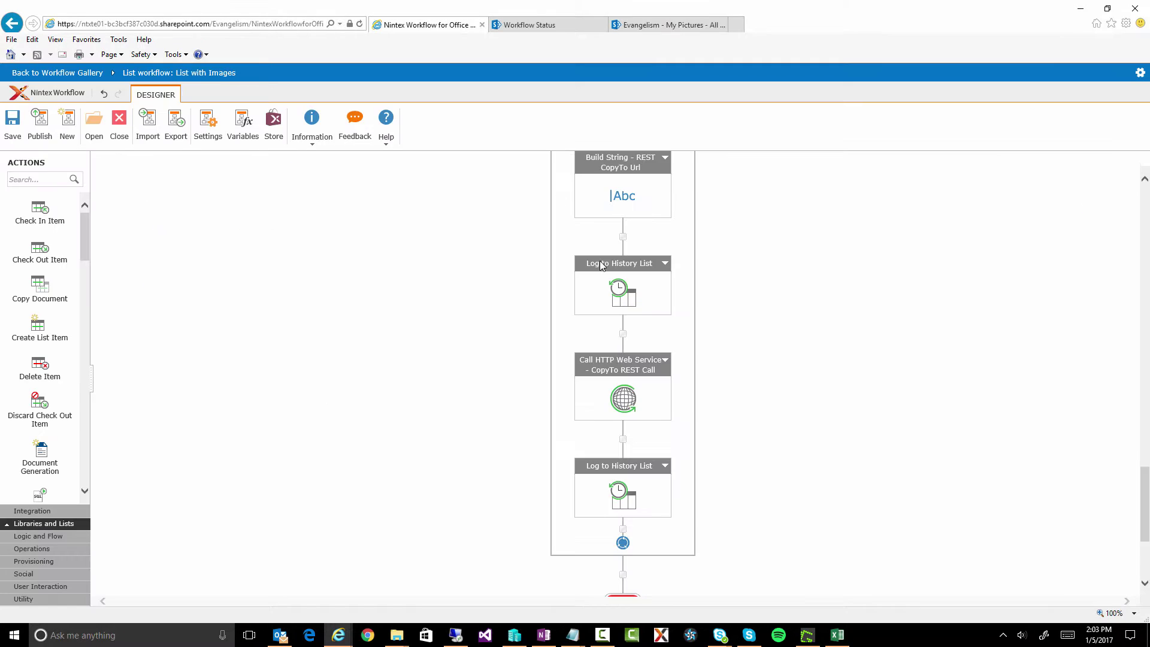
scroll(785, 392, up, 10)
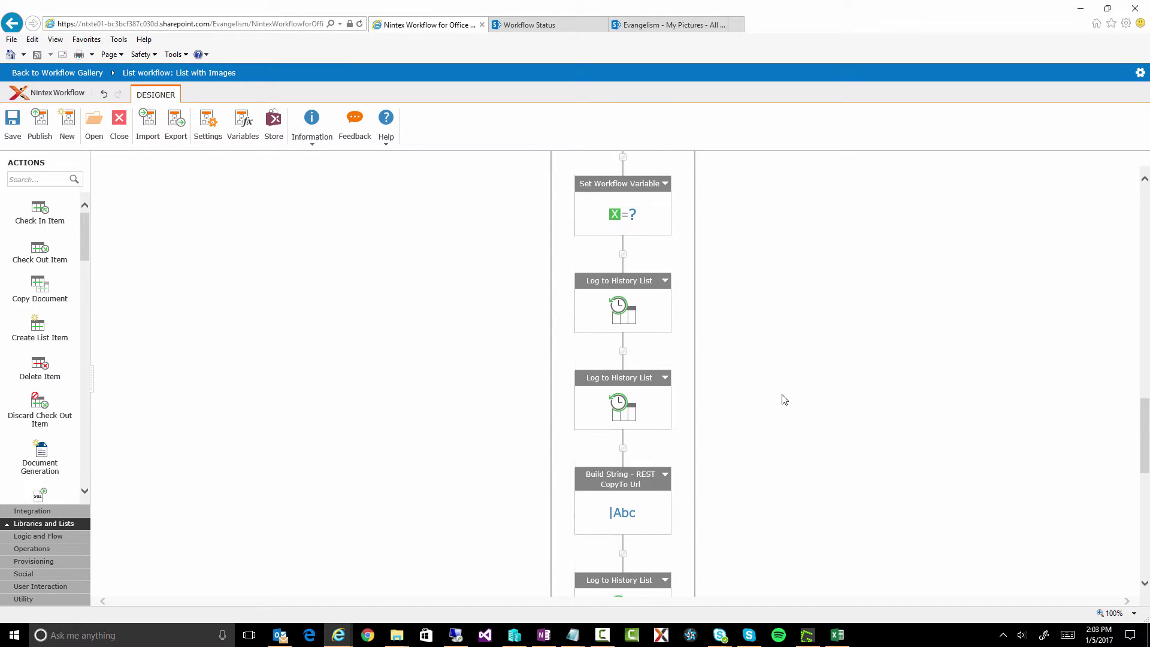
scroll(778, 332, up, 2)
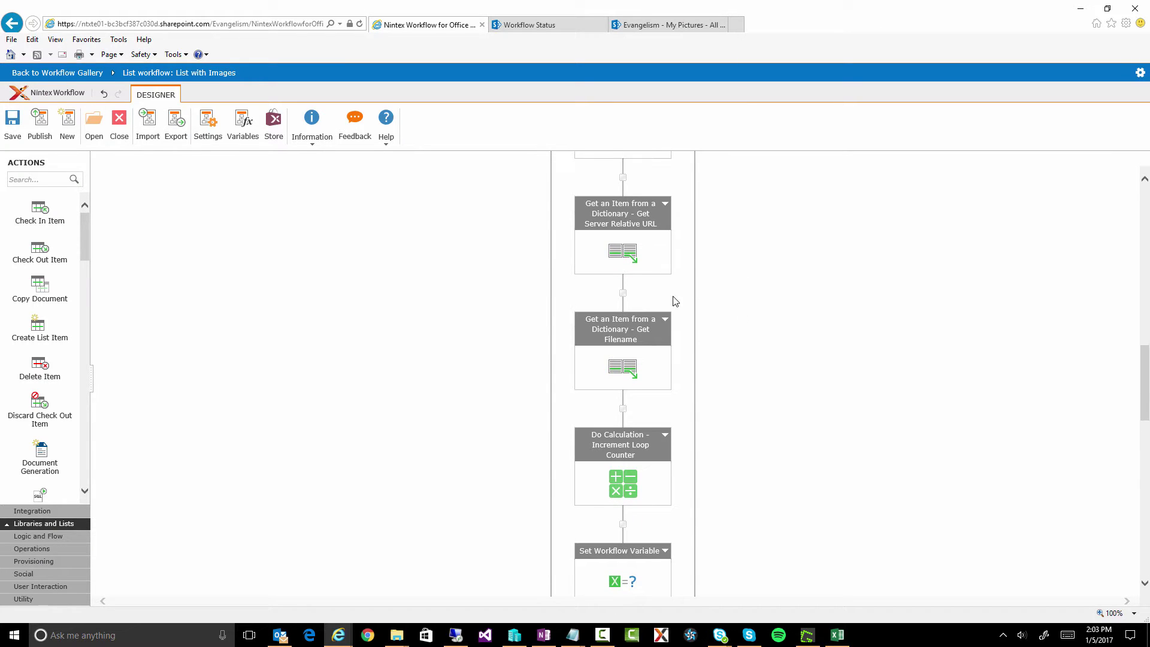
scroll(684, 295, up, 6)
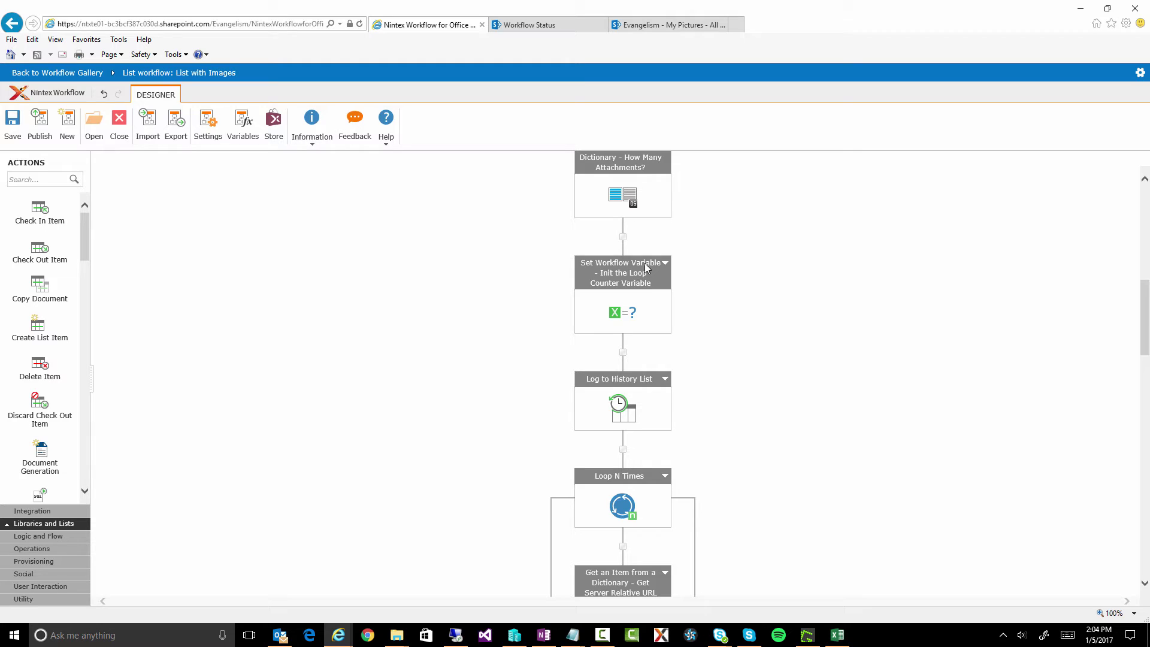
- Return from the Completed workflow status page to the List with Images list
click(530, 25)
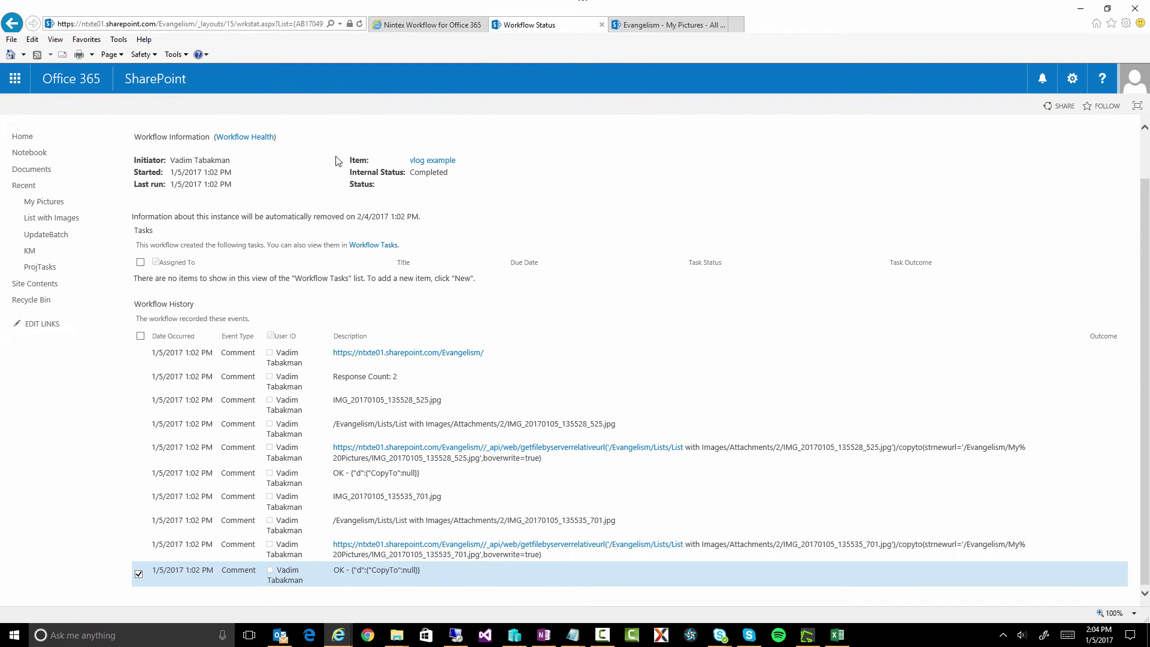
click(46, 220)
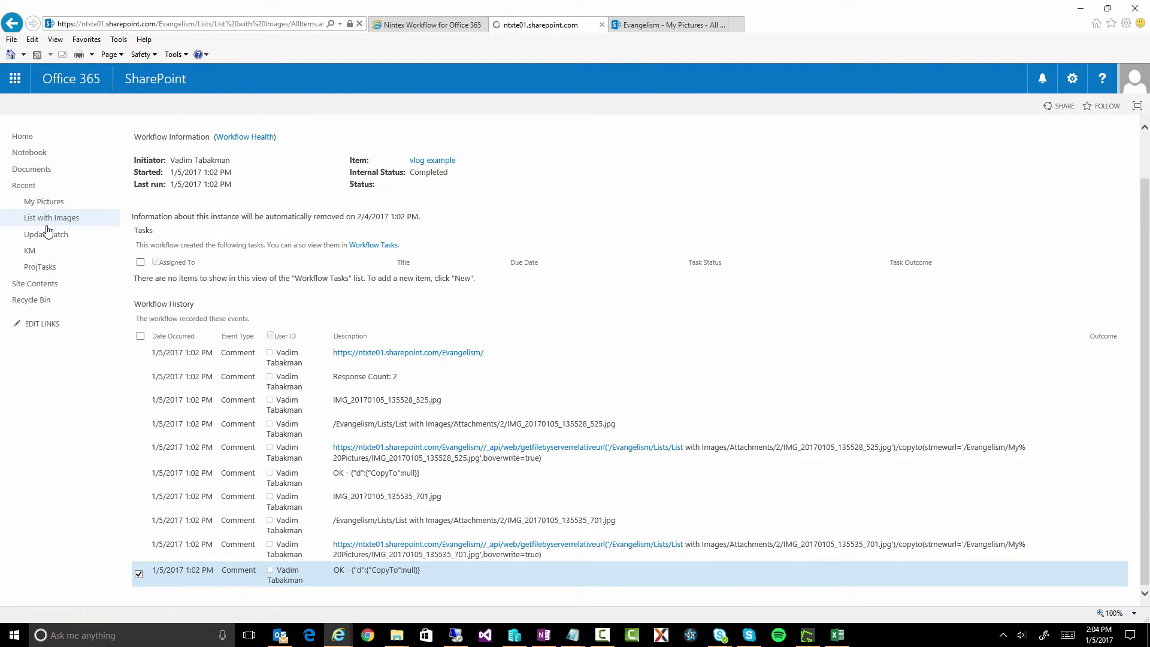